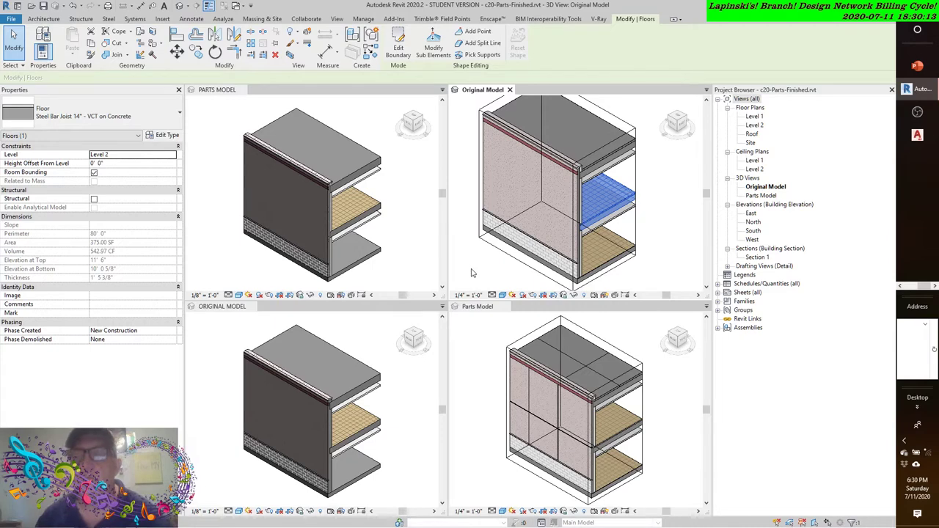
Compare the original and parts 3D views of the c20-Parts-Start and c20-Parts-Finished projects by activating each view.
shift+middle_drag(488, 270, 552, 249)
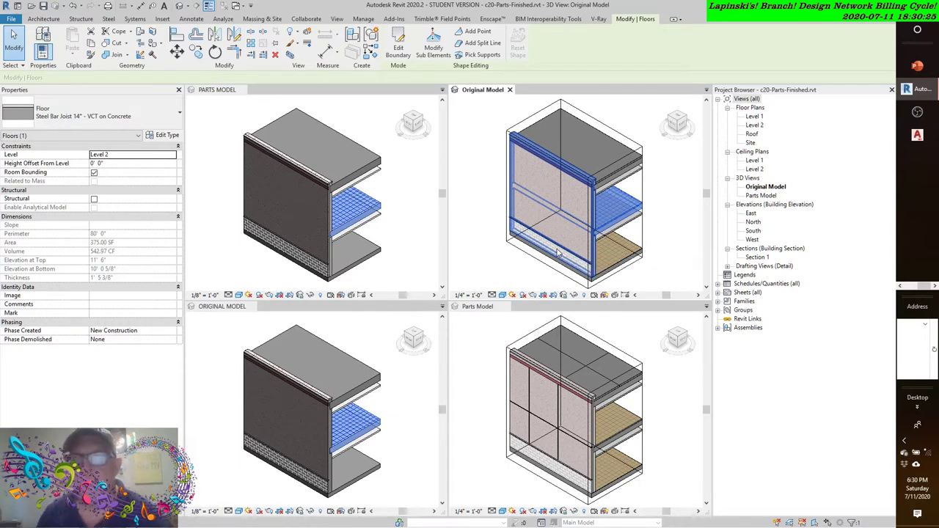
click(474, 139)
click(369, 115)
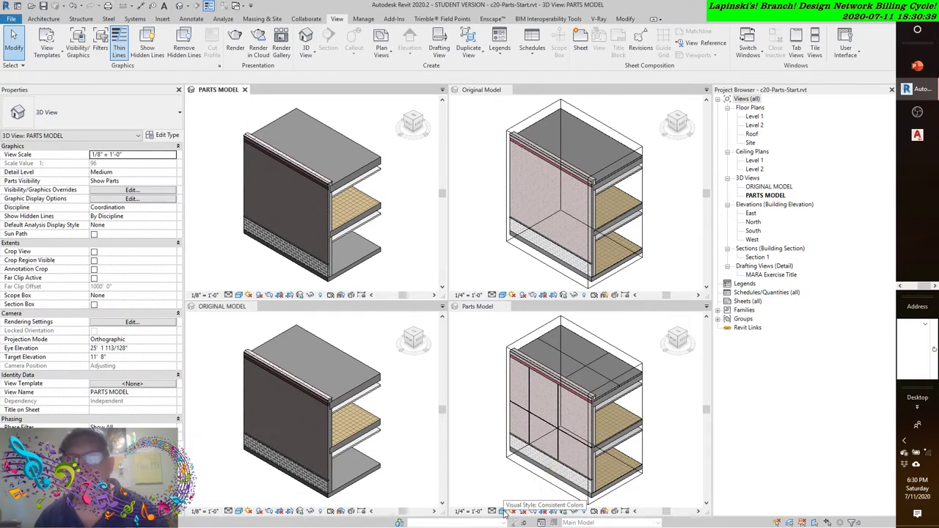
click(478, 401)
click(482, 236)
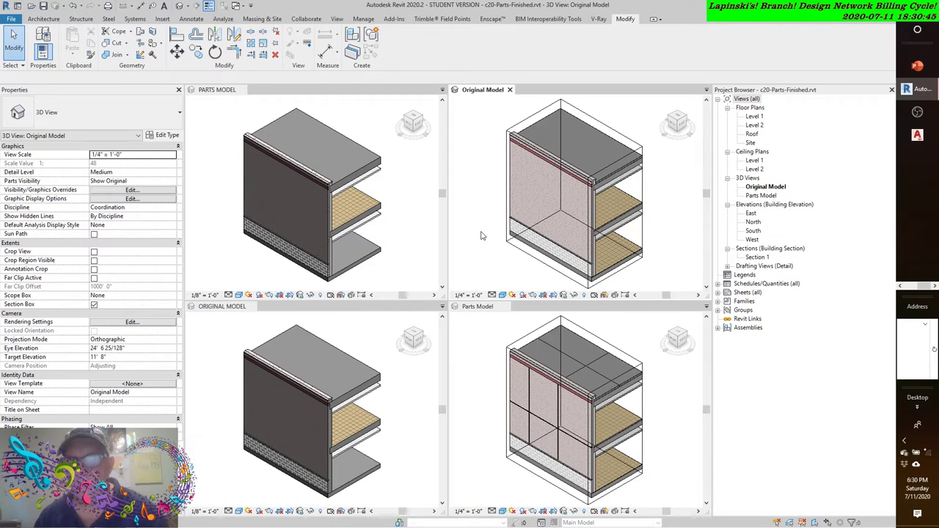
click(400, 399)
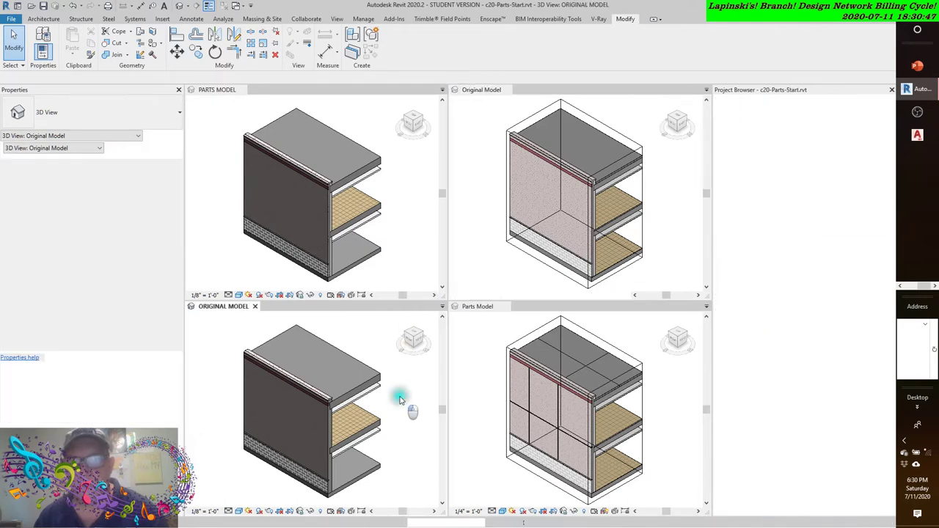
click(398, 253)
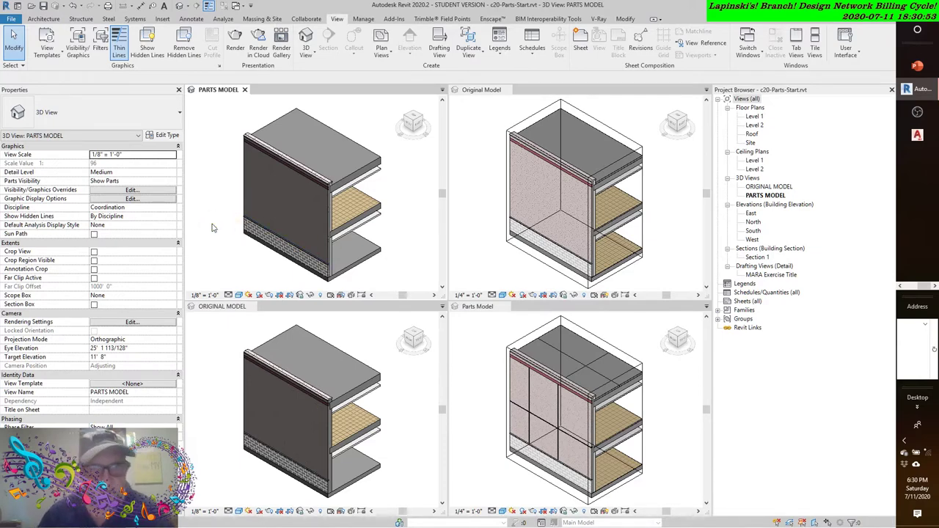
click(205, 355)
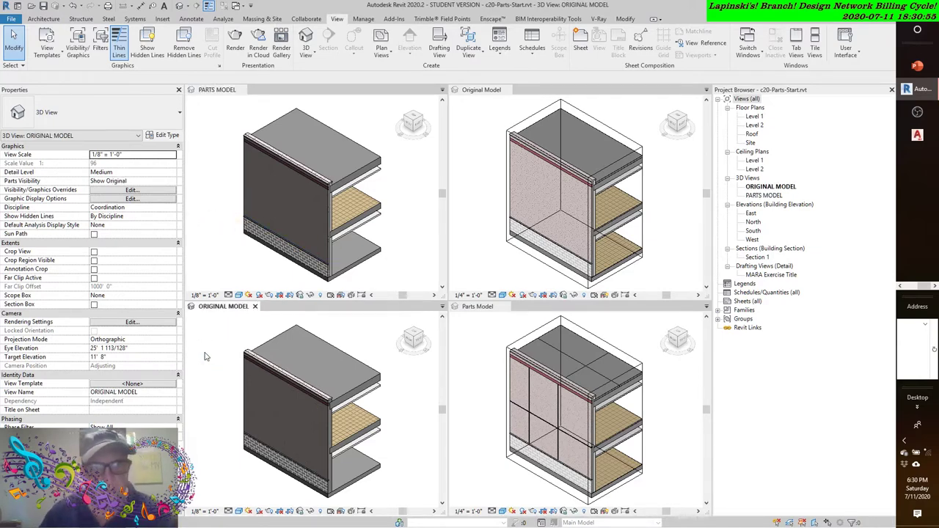
click(207, 352)
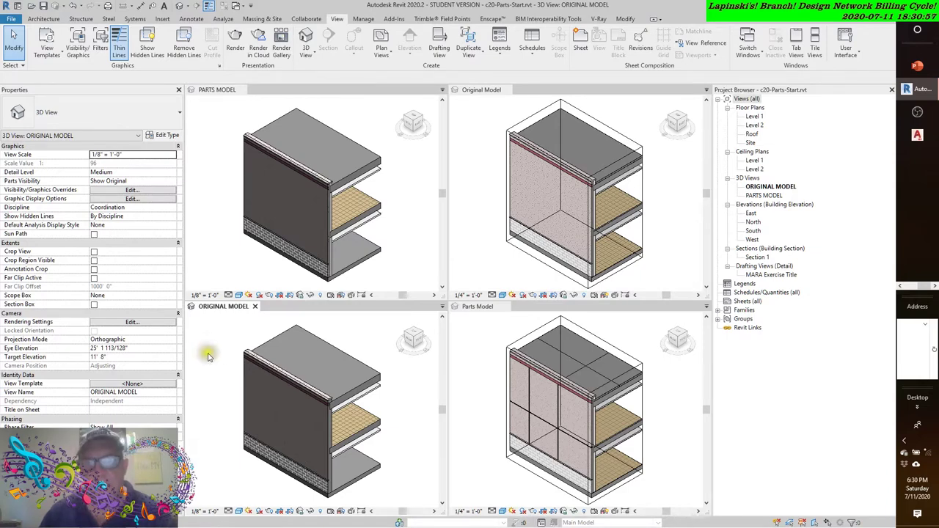
click(473, 355)
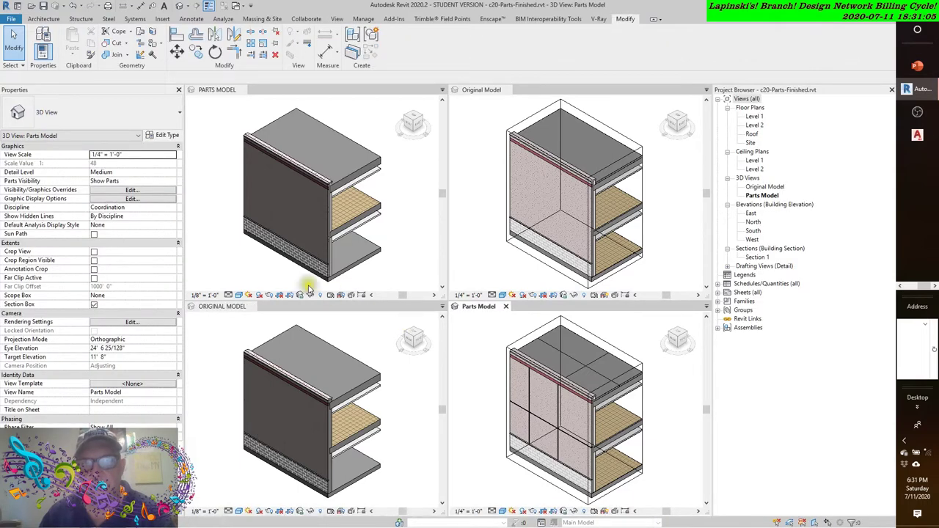
click(227, 254)
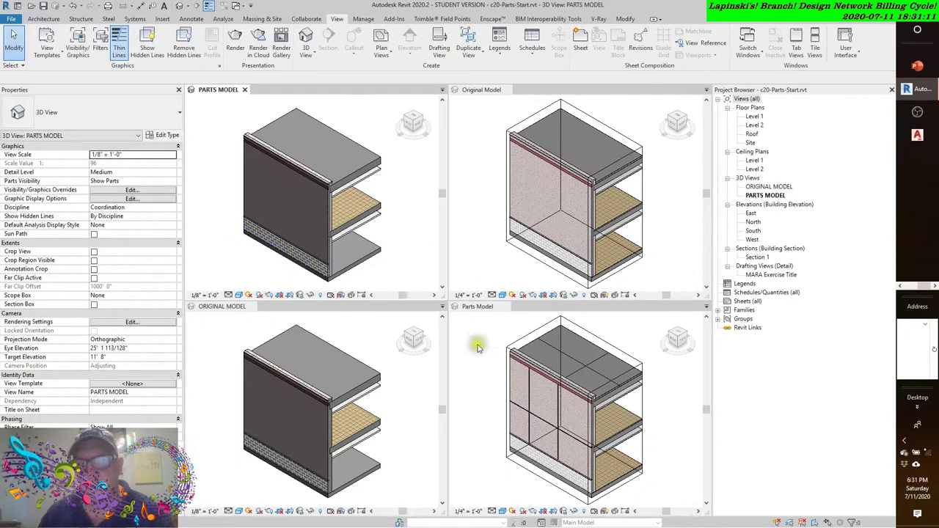
click(472, 226)
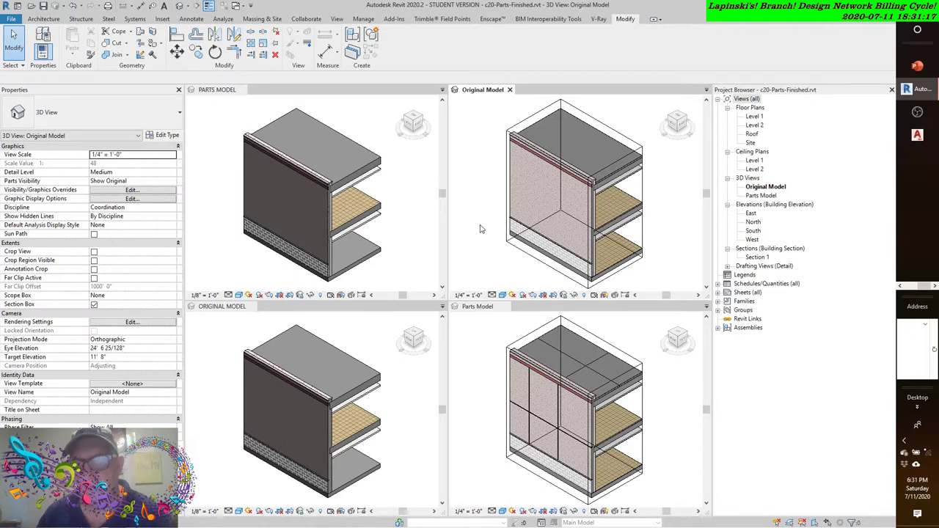
click(473, 355)
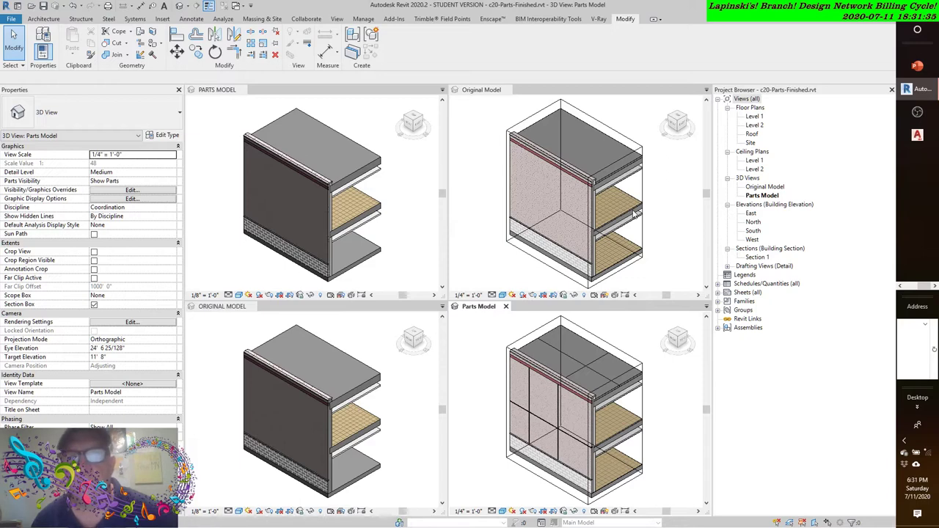
Switch to File Explorer and open the recent image visability pyramid.PNG to review the visibility override hierarchy.
click(916, 286)
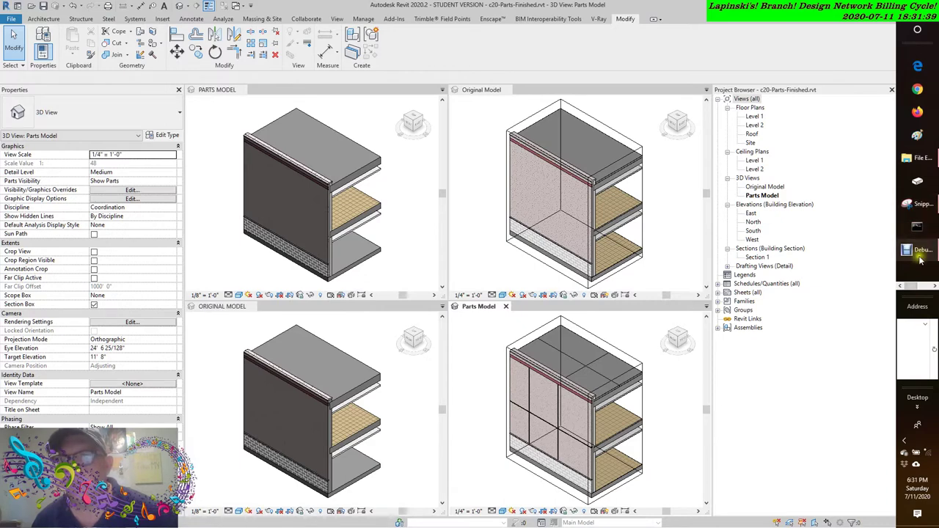
click(921, 287)
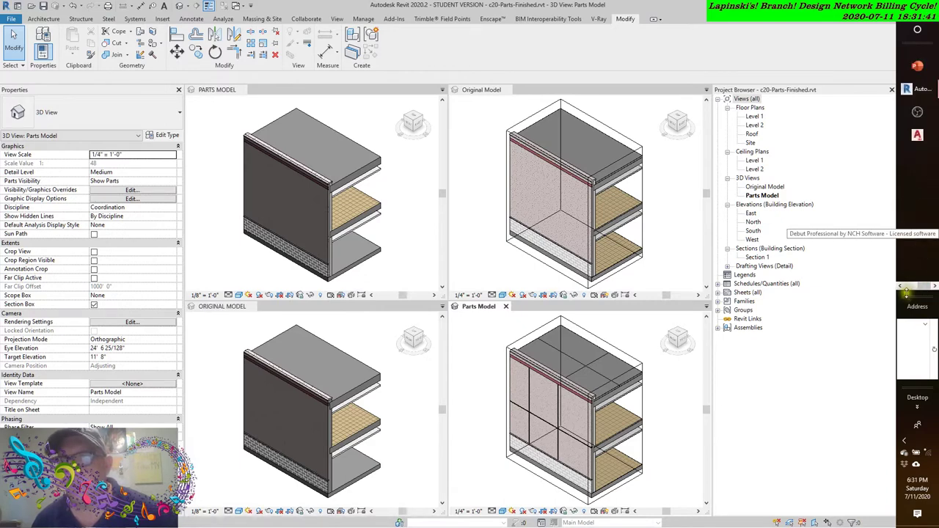
click(910, 286)
click(910, 157)
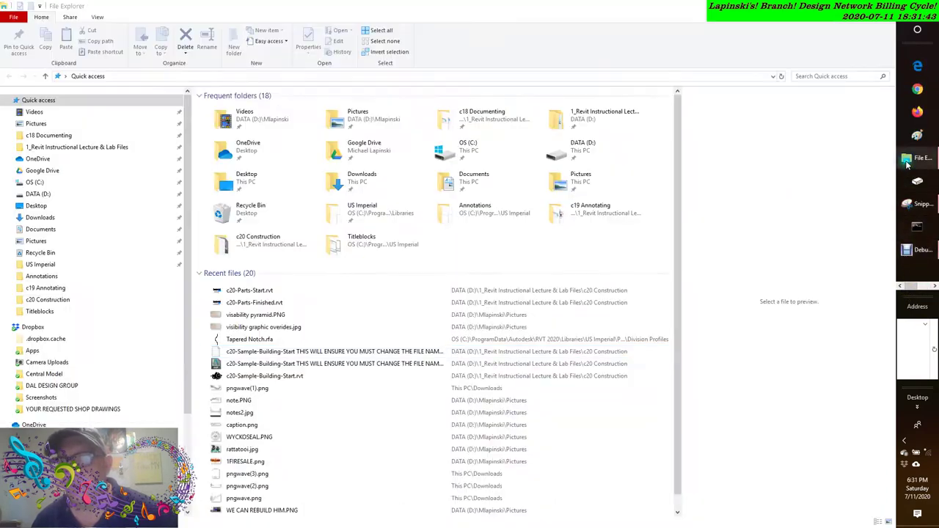
double_click(241, 315)
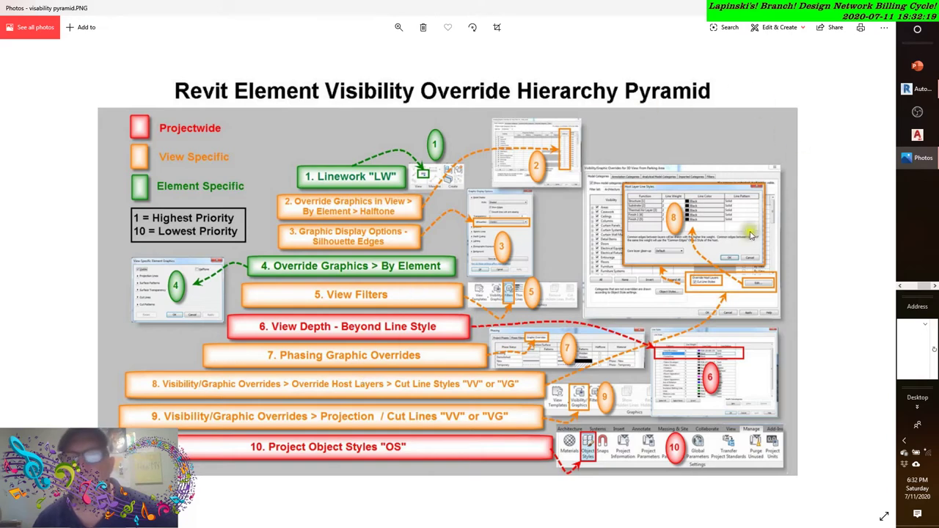
Switch back to Revit and inspect the Level 2 floor's type in the finished project's Original Model view.
click(914, 289)
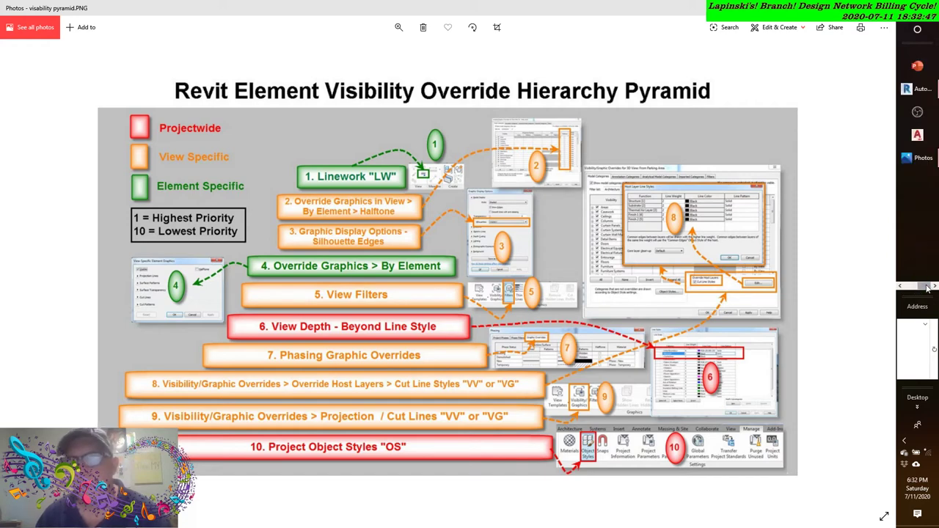
click(928, 289)
click(923, 91)
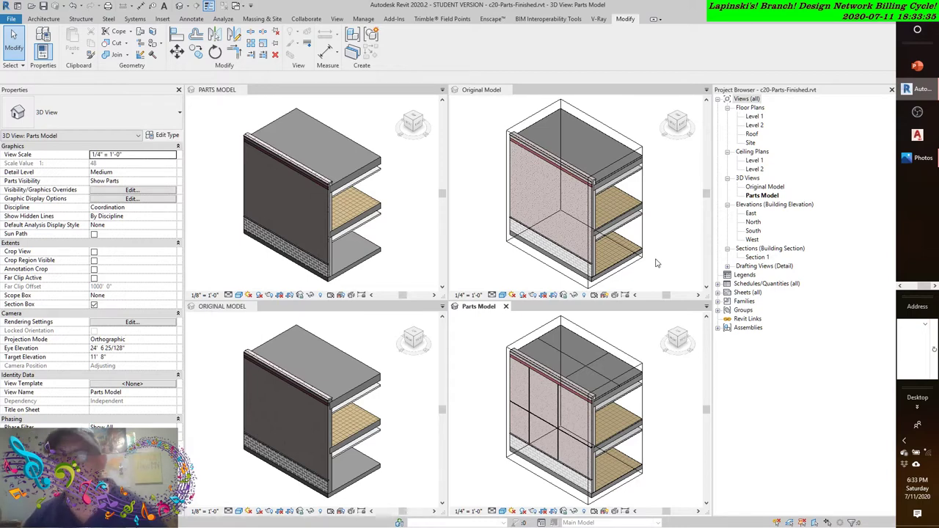
click(669, 201)
click(635, 204)
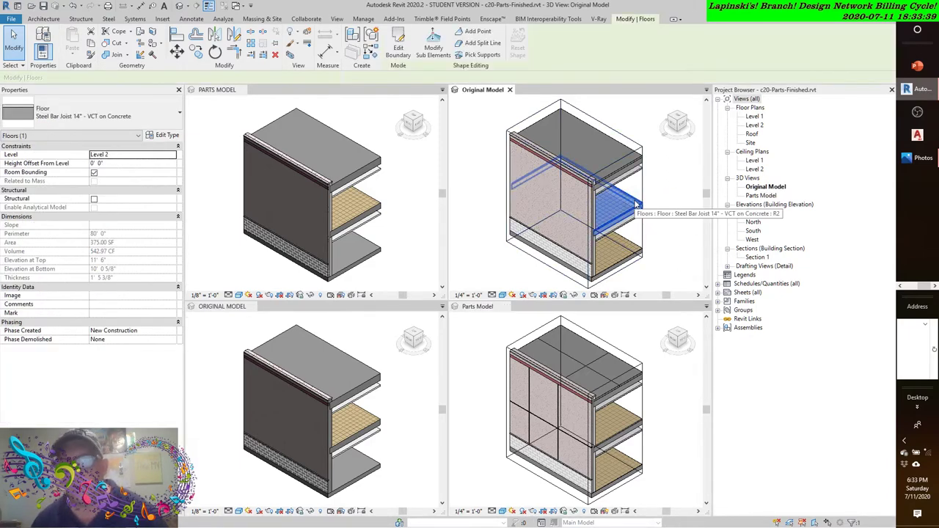
scroll(635, 205, up, 4)
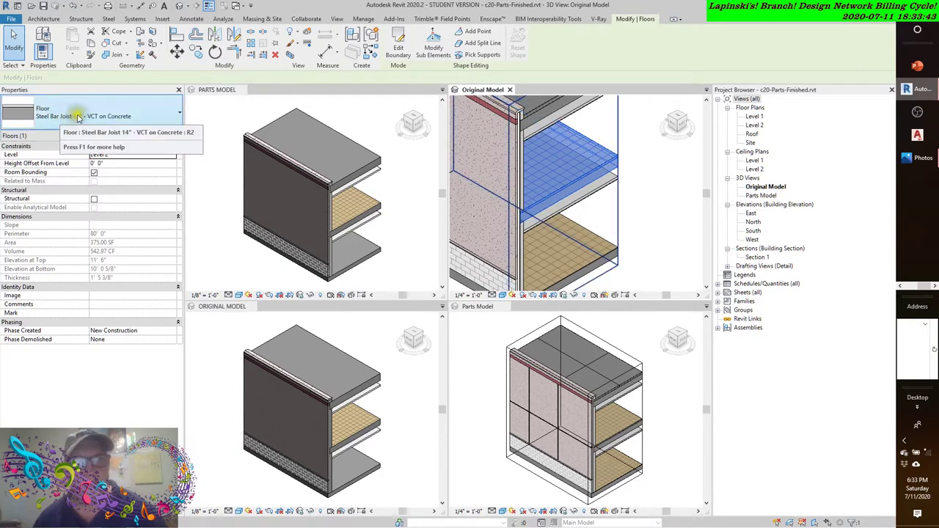
Select the Level 1 floor and the Level 2 floor in turn to compare their floor types.
click(664, 207)
click(569, 274)
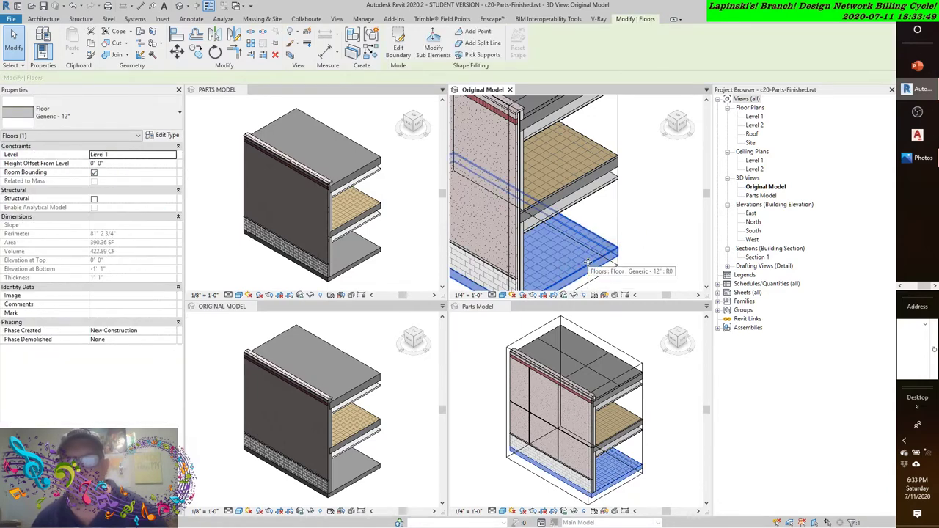
click(638, 246)
scroll(638, 220, up, 1)
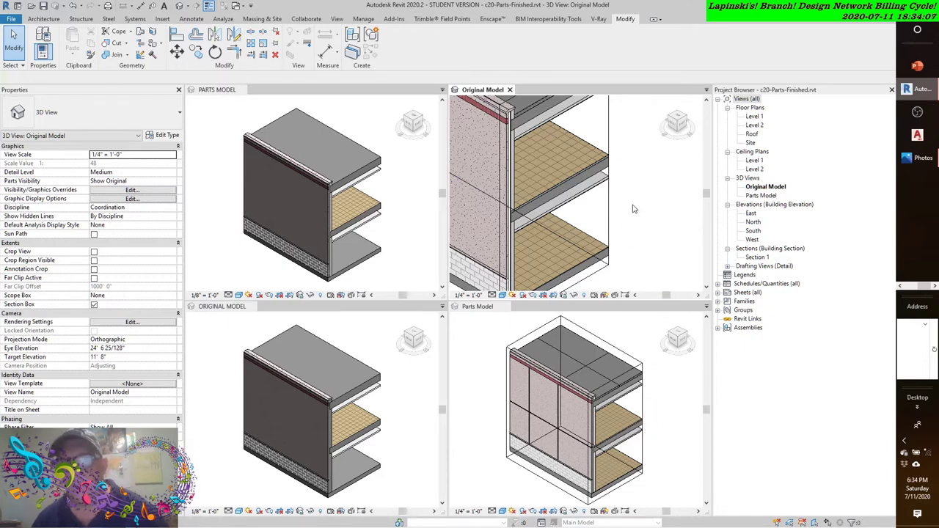
click(593, 170)
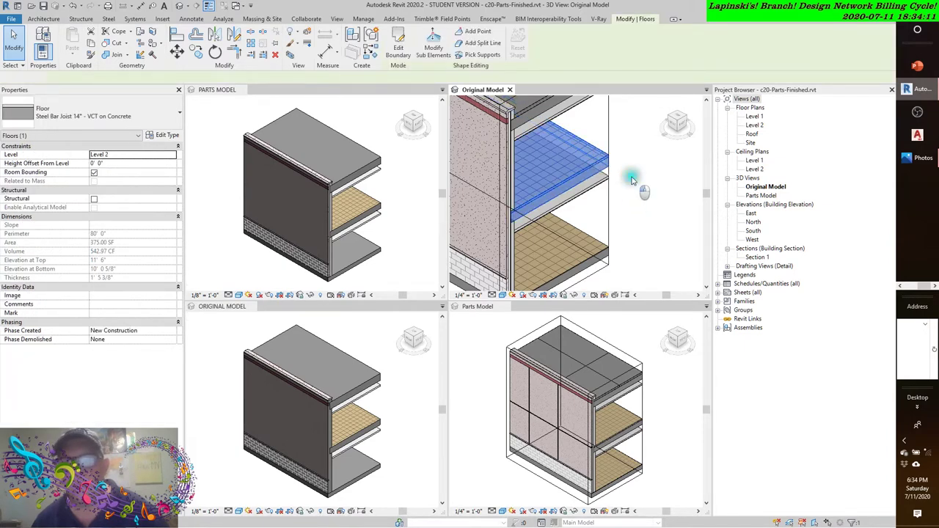
click(692, 179)
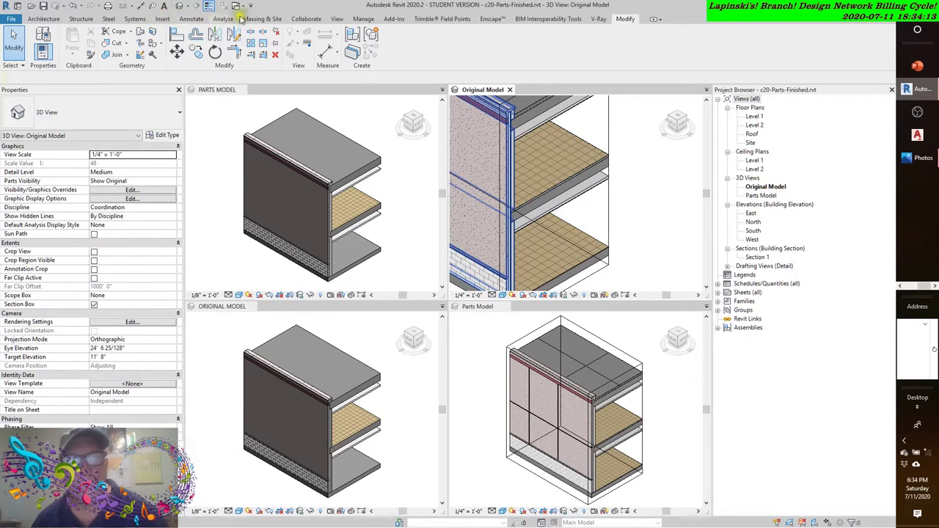
Review the model category visibility, including Parts, in the Original Model view's Visibility/Graphic Overrides and leave the settings unmodified.
click(337, 18)
click(78, 42)
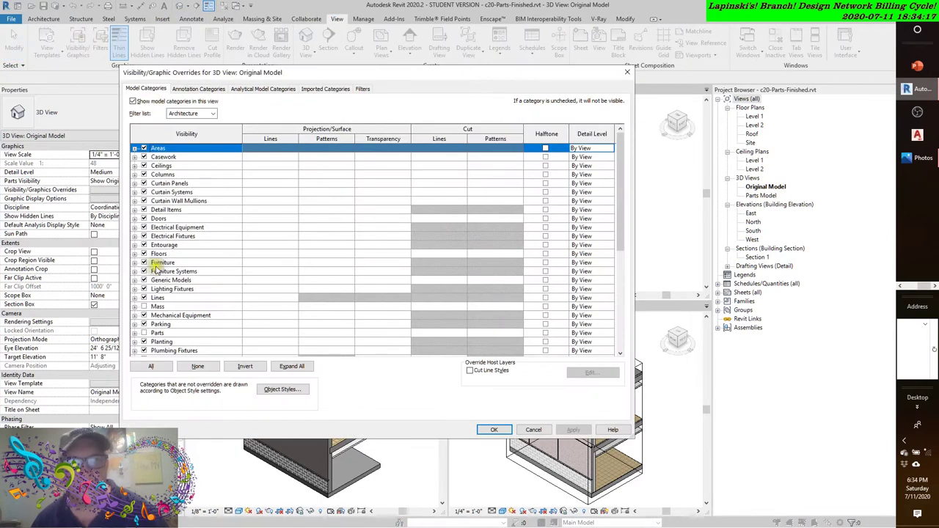
scroll(152, 267, down, 1)
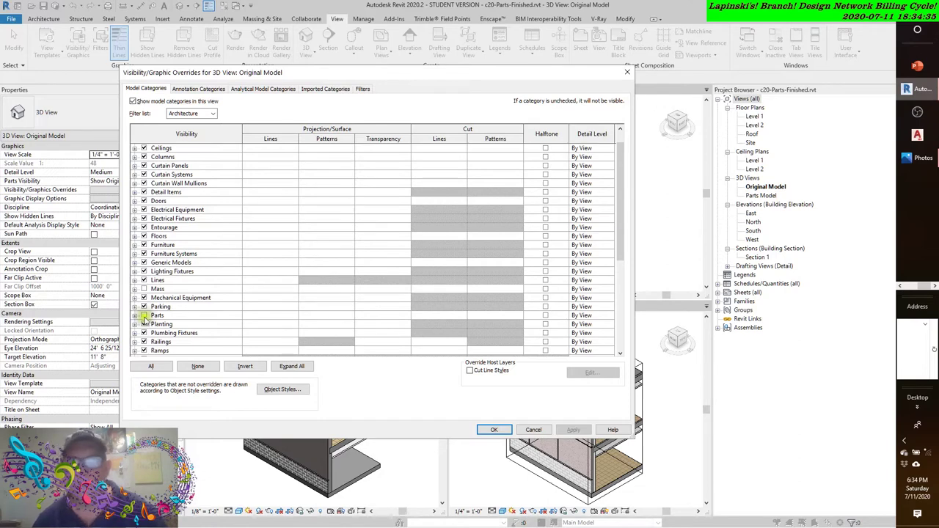
click(535, 430)
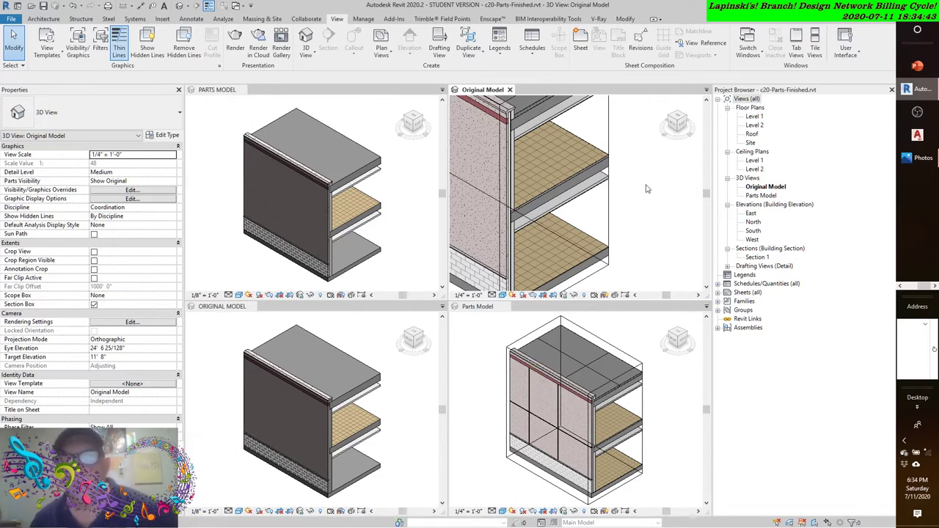
Open the Level 2 floor type's layer structure and bring up the Vinyl Composition Tile material of its finish layer.
click(592, 168)
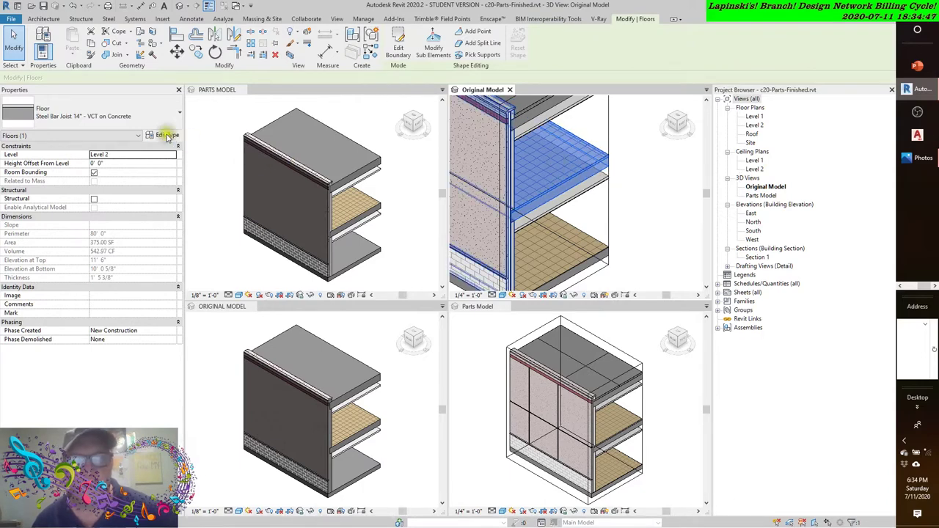
click(168, 136)
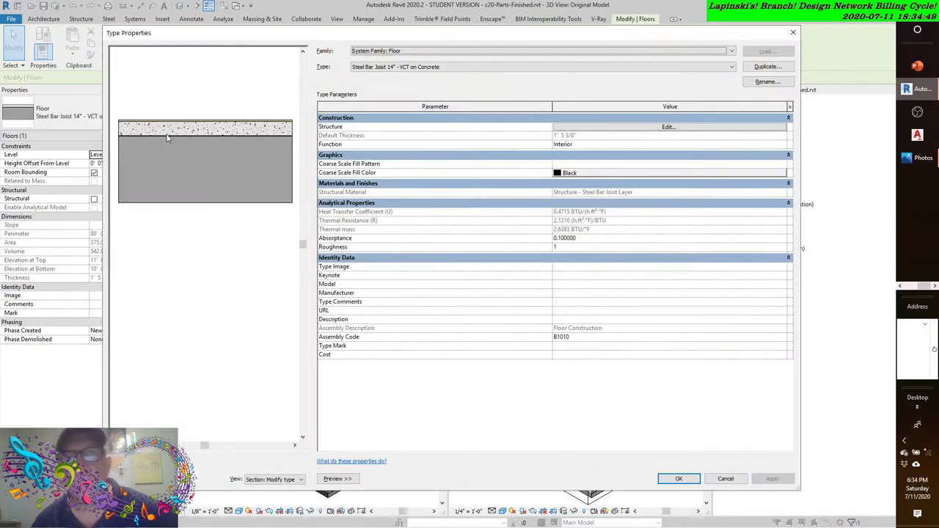
click(669, 128)
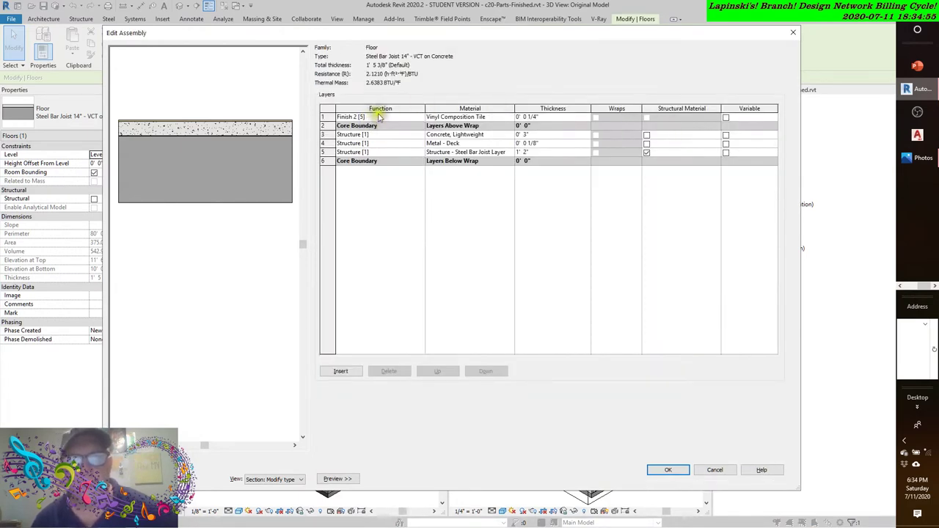
click(490, 119)
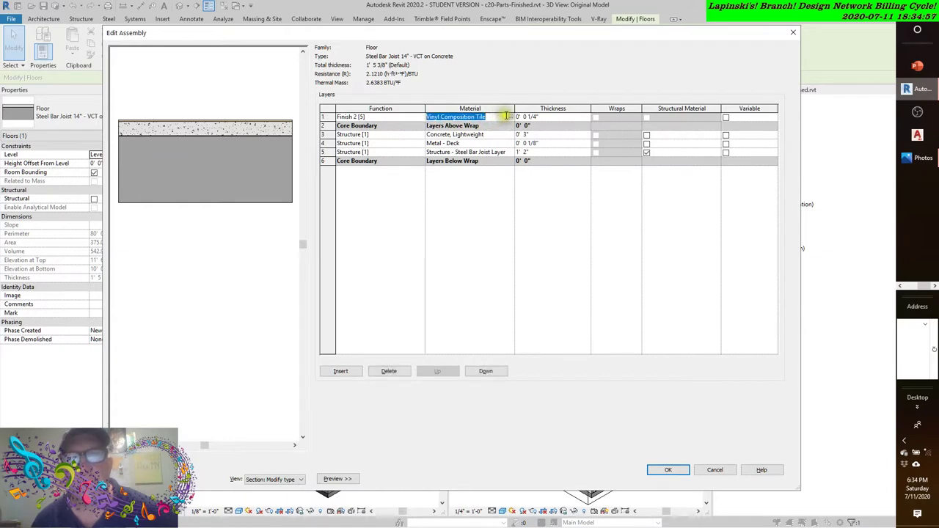
click(511, 117)
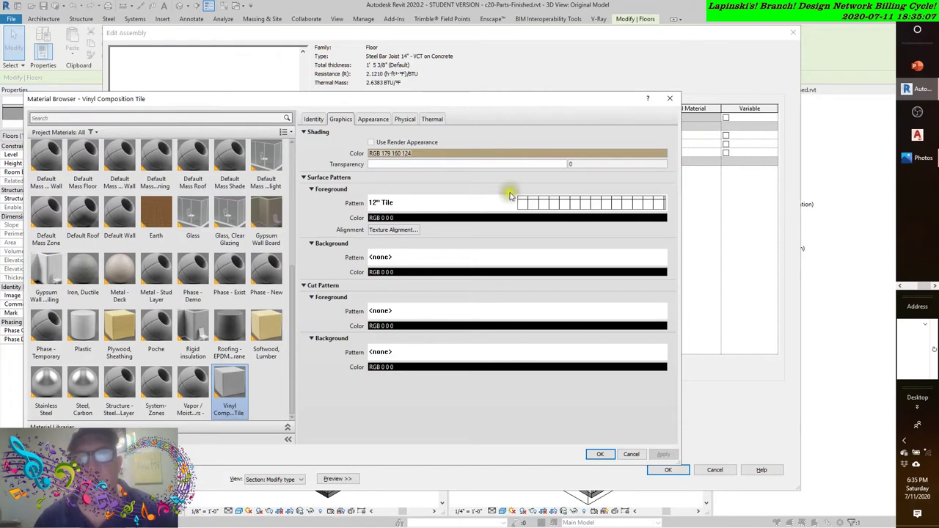
Examine the Vinyl Composition Tile material's foreground surface pattern and enlarge its appearance preview.
click(544, 204)
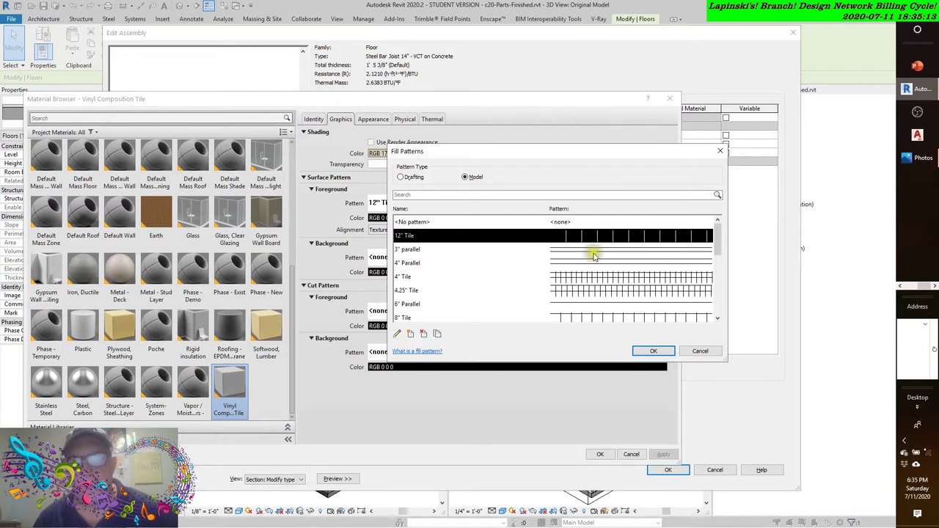
click(693, 350)
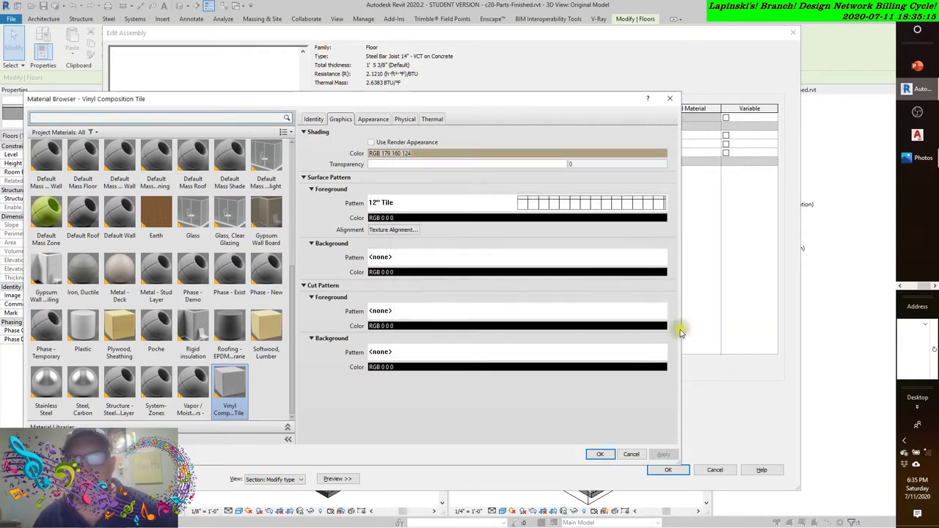
click(375, 120)
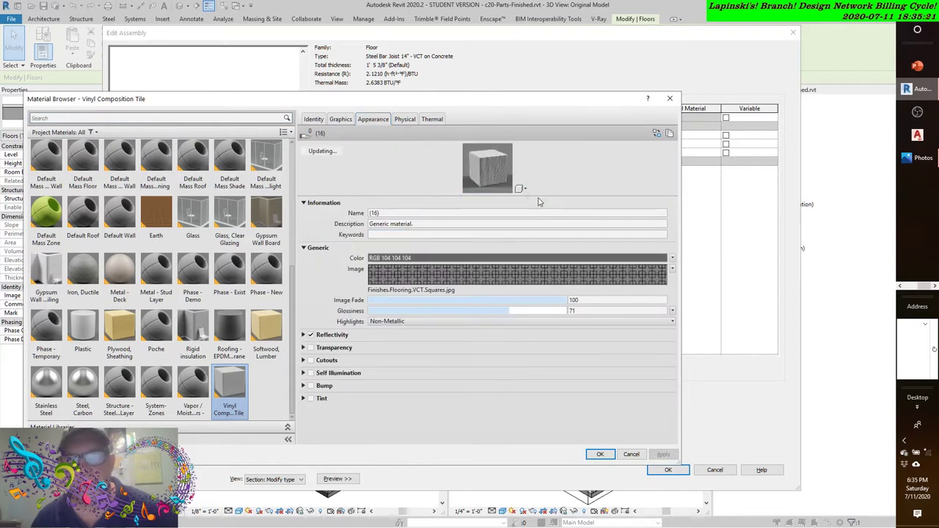
drag(538, 193, 562, 392)
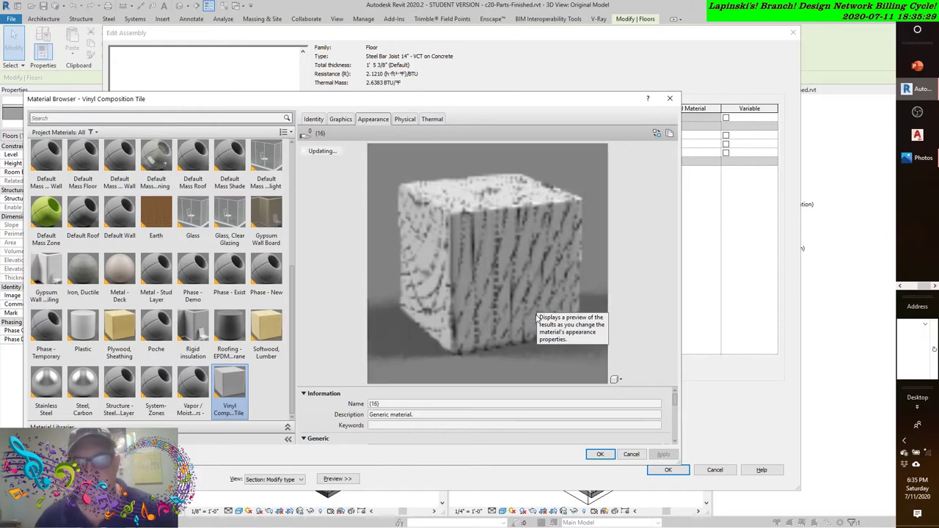
Review the Vinyl Composition Tile material's graphics and thermal properties, and leave the material and the floor assembly without saving changes.
click(340, 119)
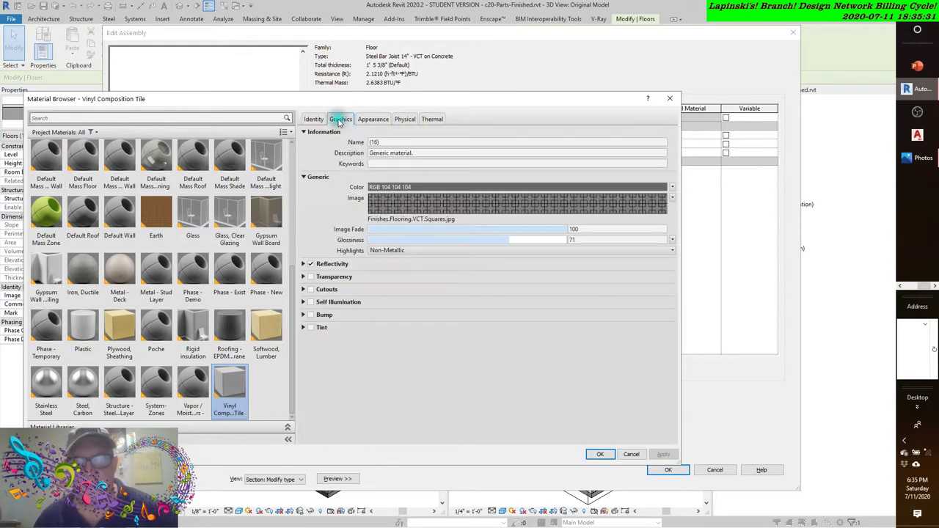
click(433, 119)
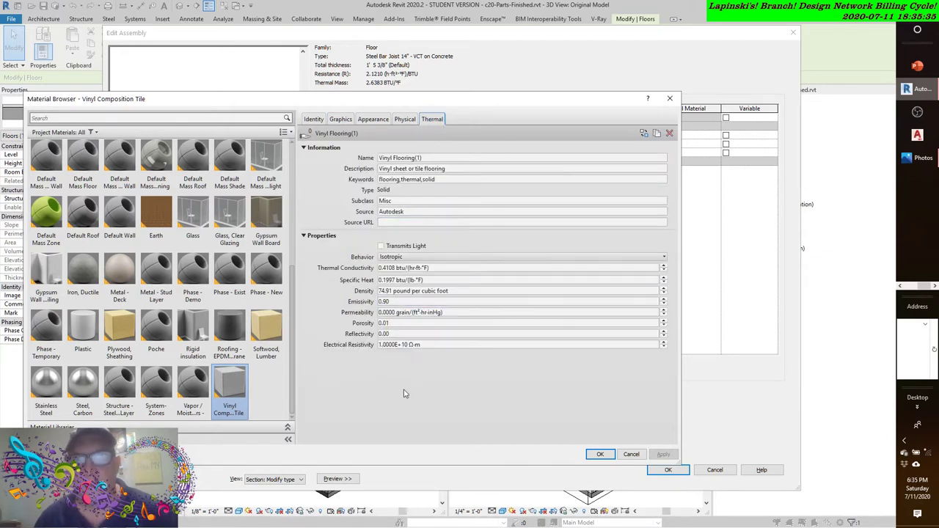
click(380, 247)
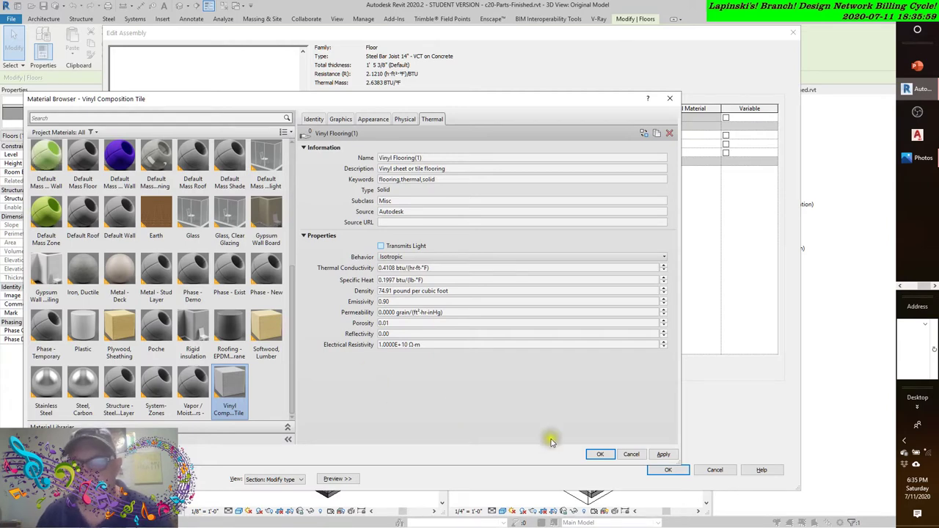
click(630, 456)
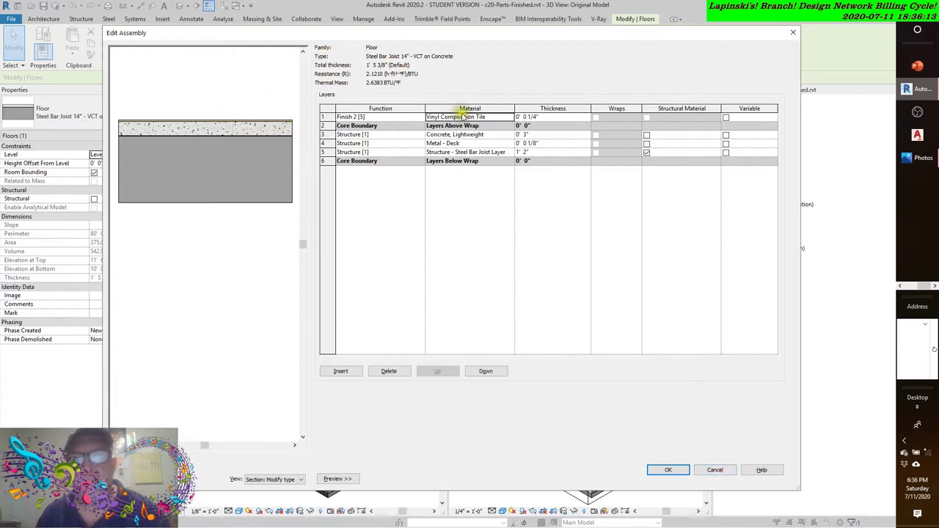
click(716, 470)
click(725, 478)
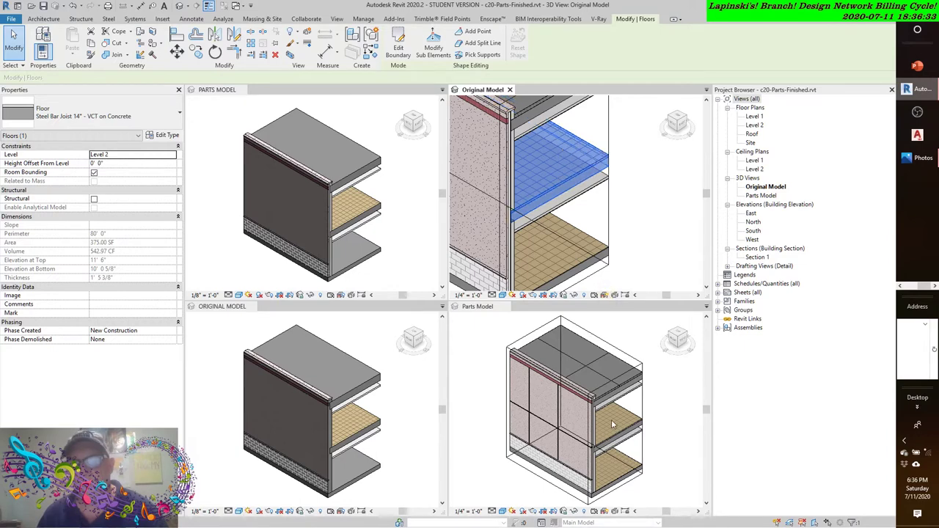
Fit all open views, enlarge the Level 2 floor in the Original Model view, and clear the floor selection.
click(680, 431)
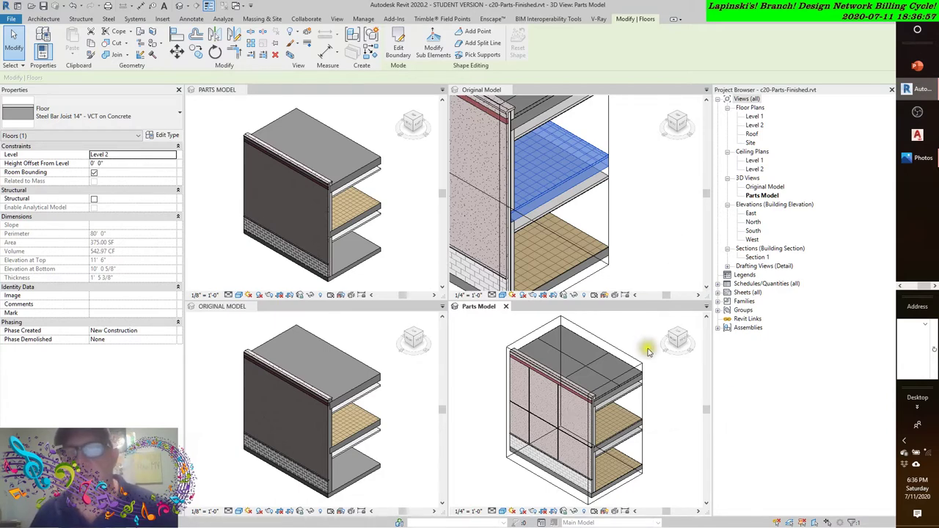
key(z)
key(a)
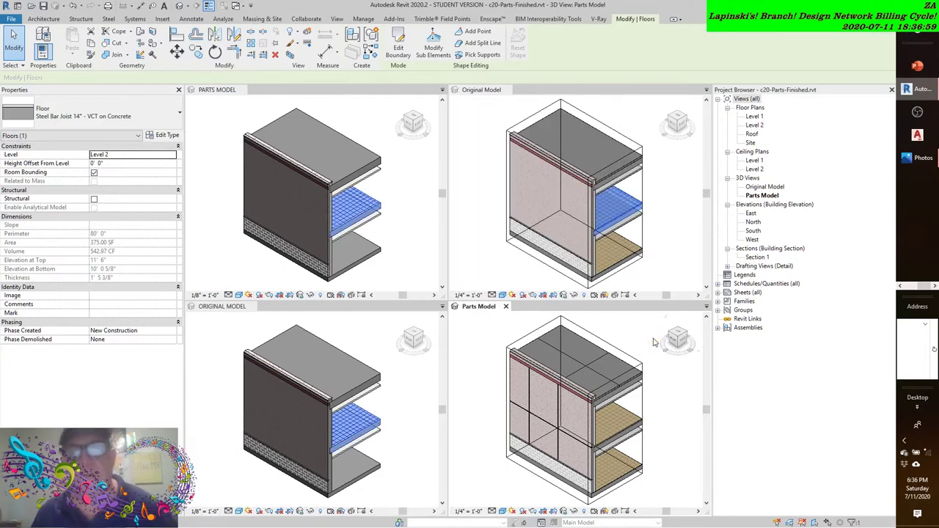
scroll(664, 220, up, 4)
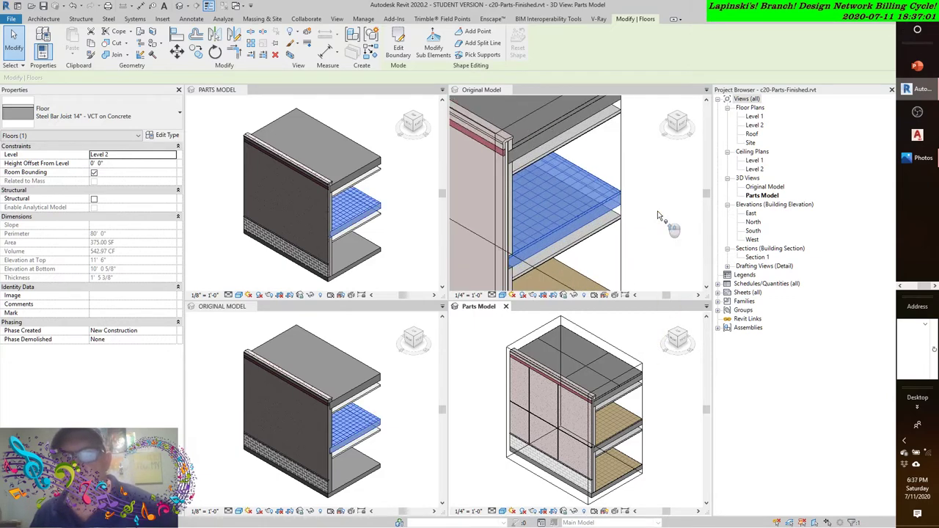
click(652, 163)
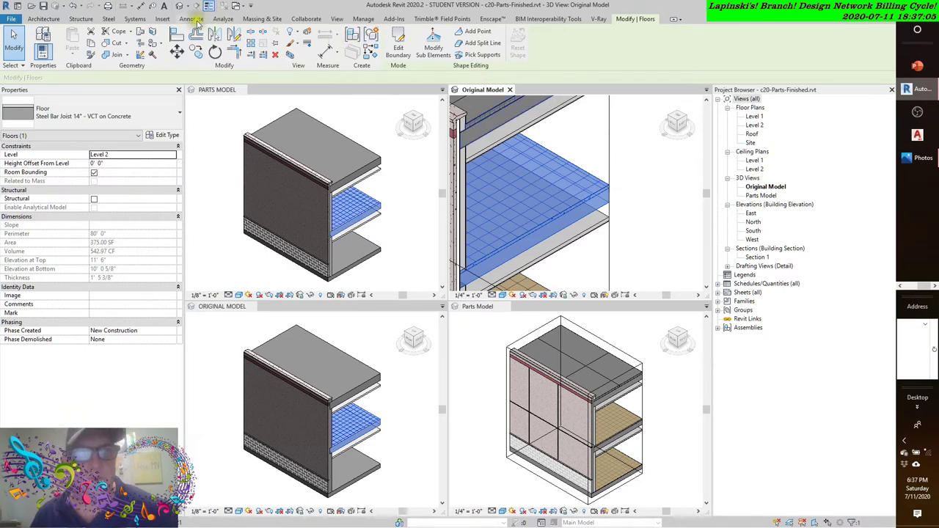
click(613, 156)
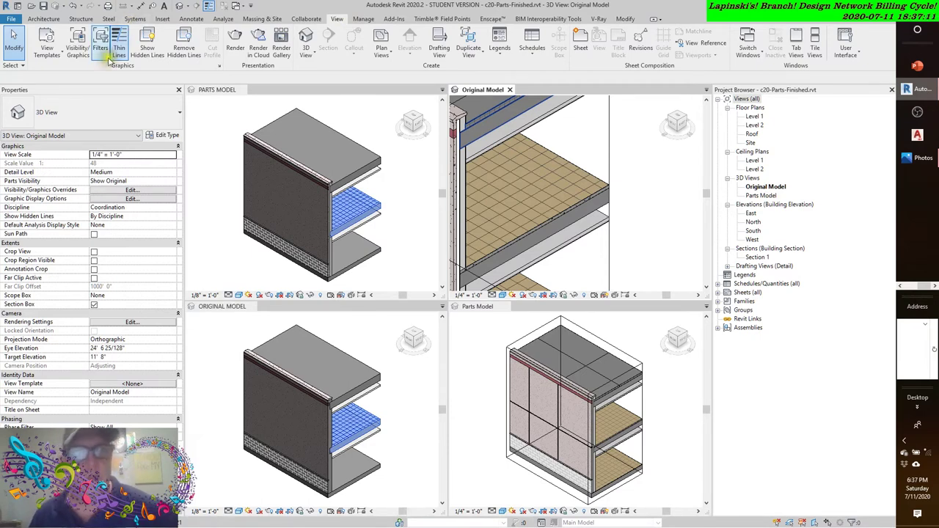
Examine the projection line overrides available for the Floors subcategories in the Original Model view's Visibility/Graphic Overrides.
click(75, 47)
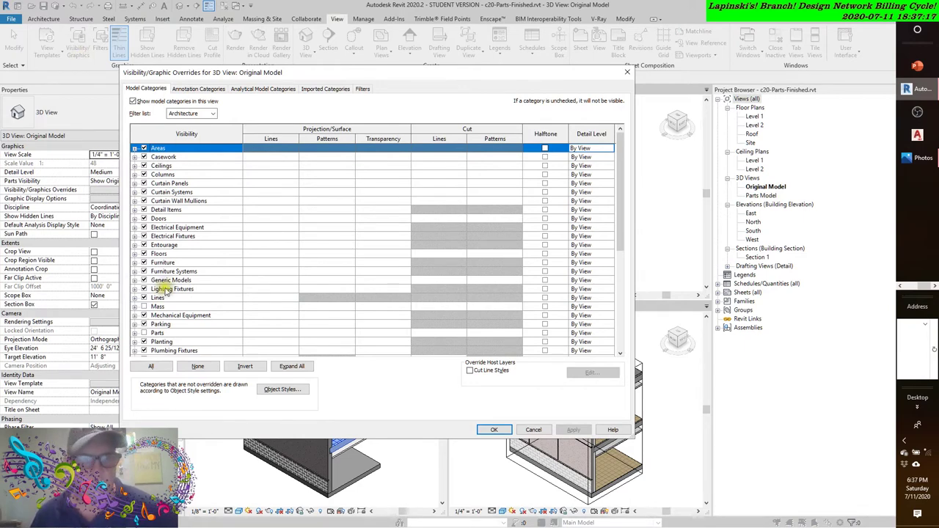
scroll(144, 239, down, 2)
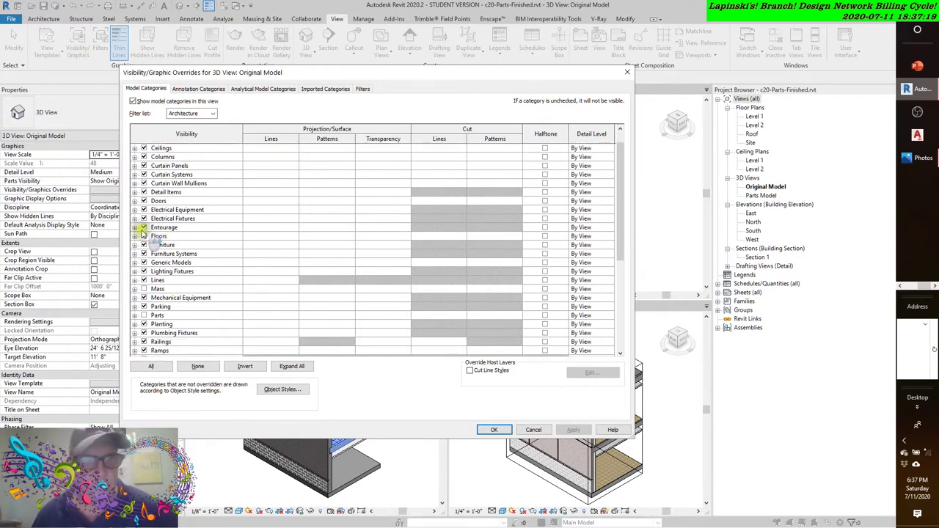
click(135, 219)
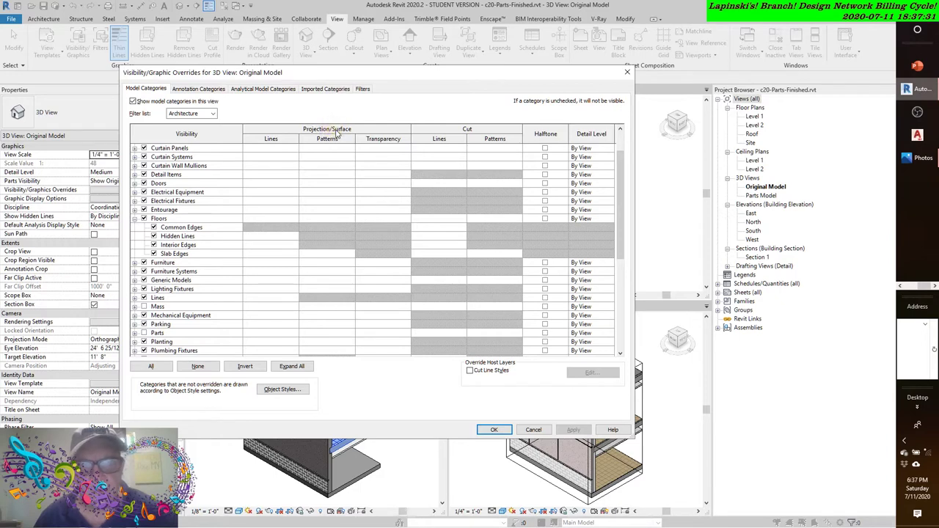
click(323, 236)
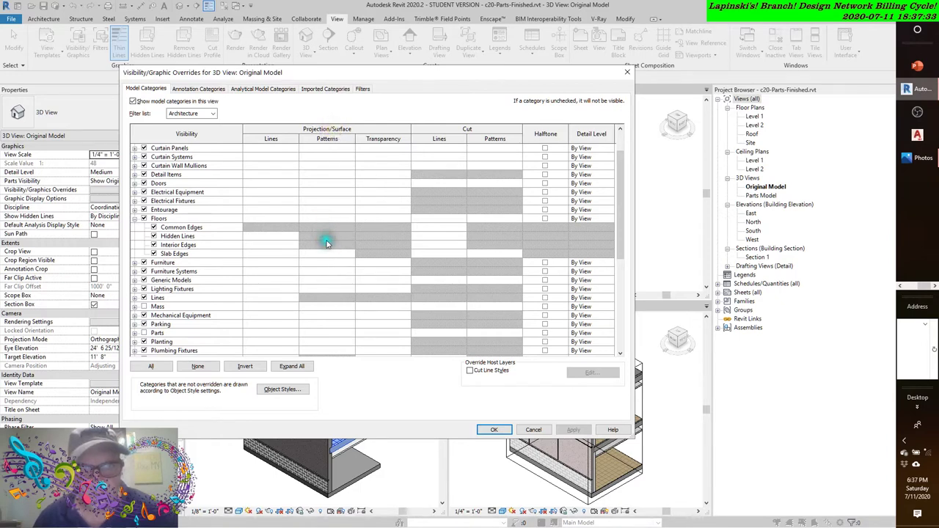
click(272, 235)
click(272, 245)
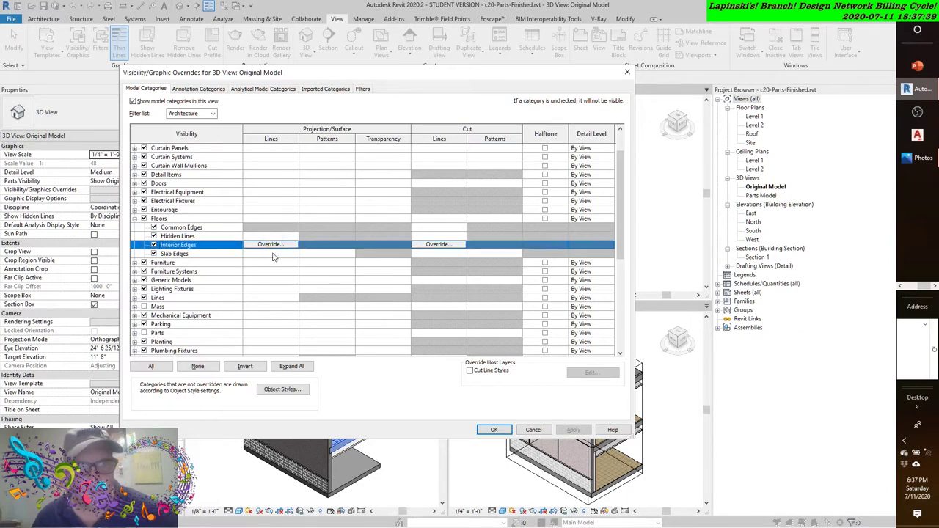
click(273, 254)
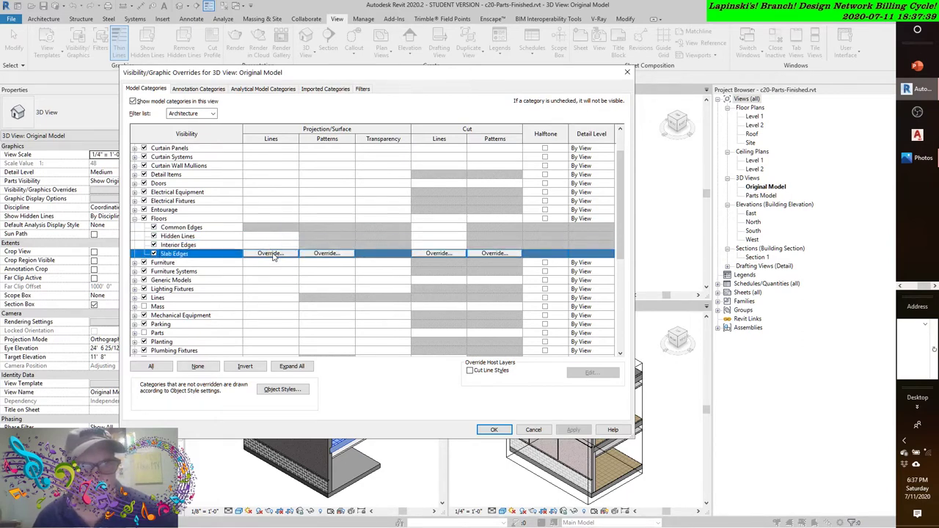
Examine the cut overrides for the floors' Common Edges, Hidden Lines, Interior Edges and Slab Edges, and discard the dialog.
click(430, 229)
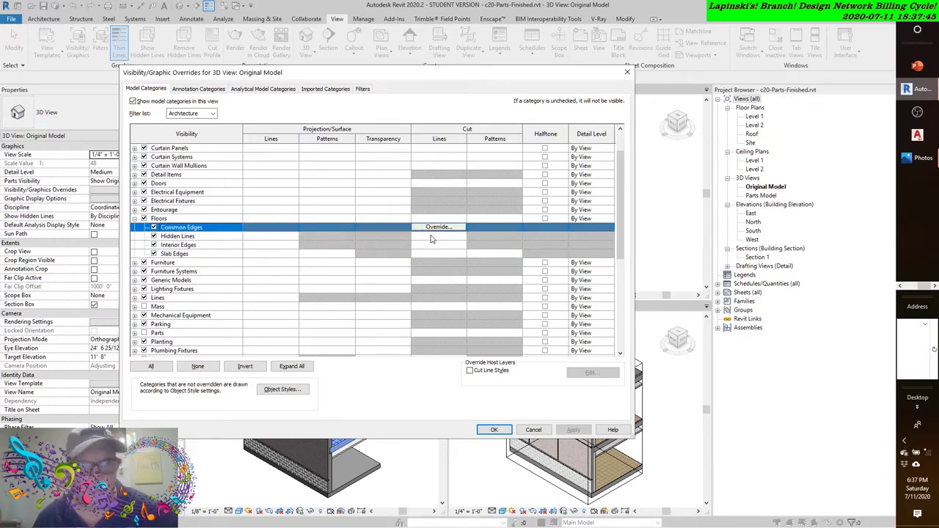
click(431, 236)
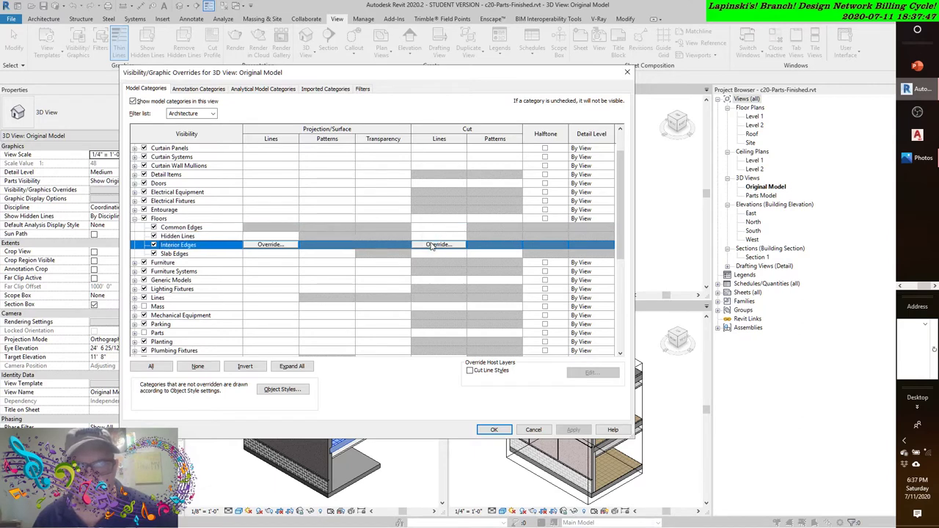
click(431, 229)
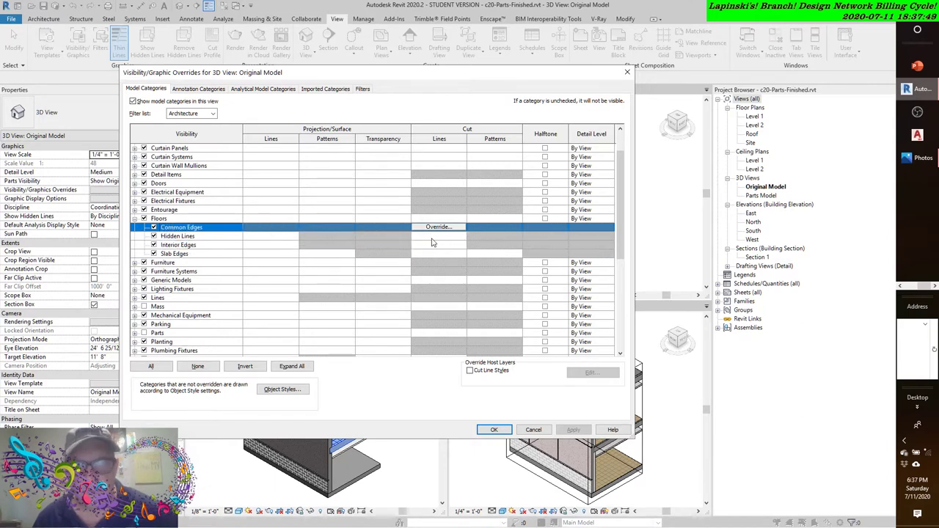
click(432, 239)
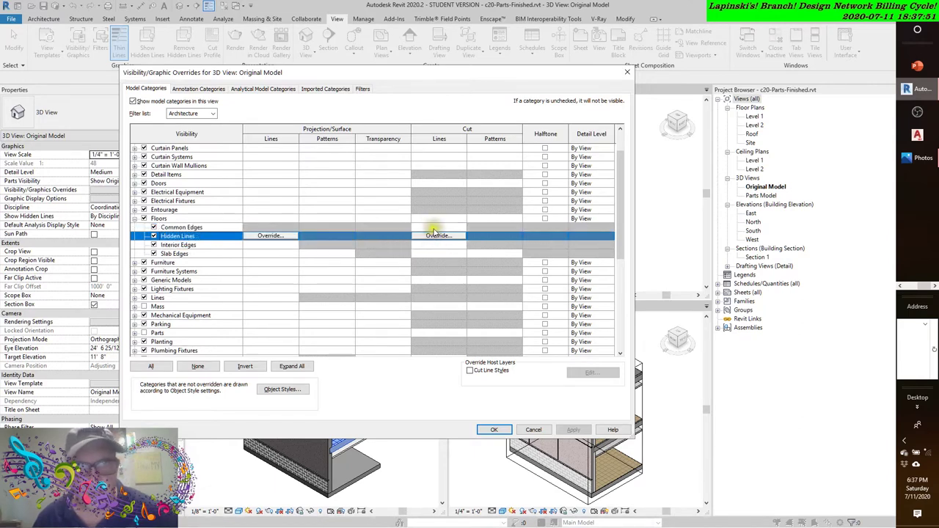
click(434, 230)
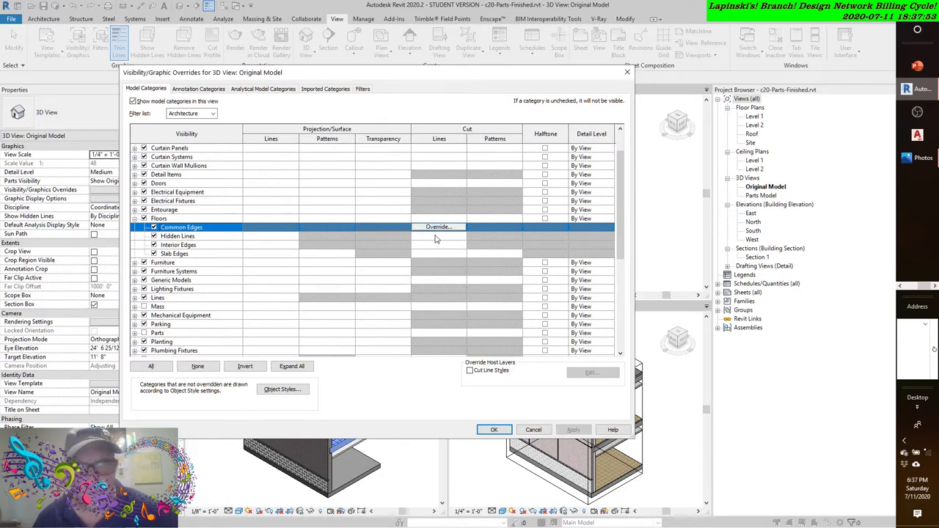
click(435, 237)
click(435, 246)
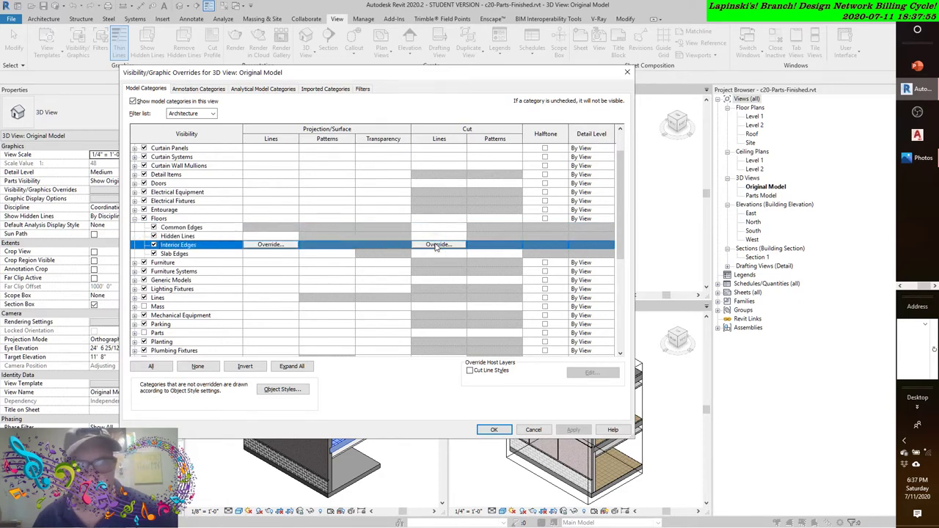
click(440, 254)
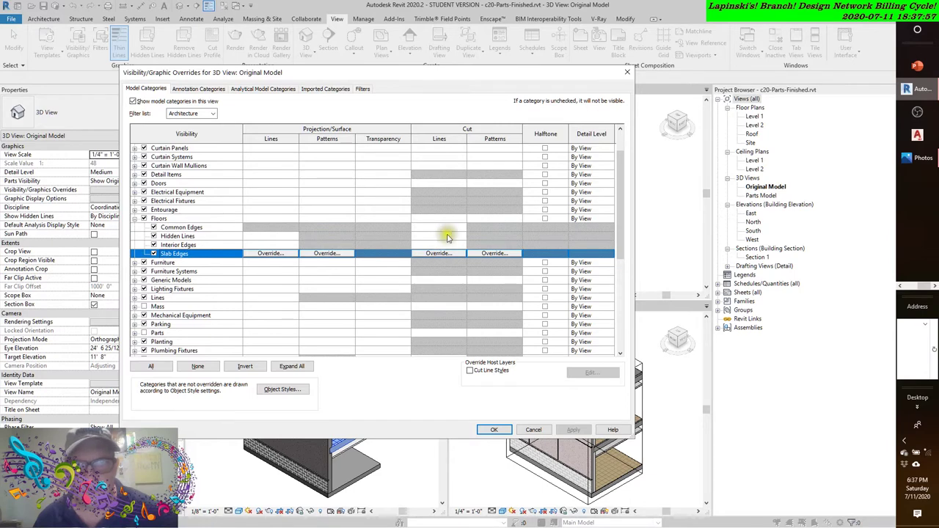
click(495, 243)
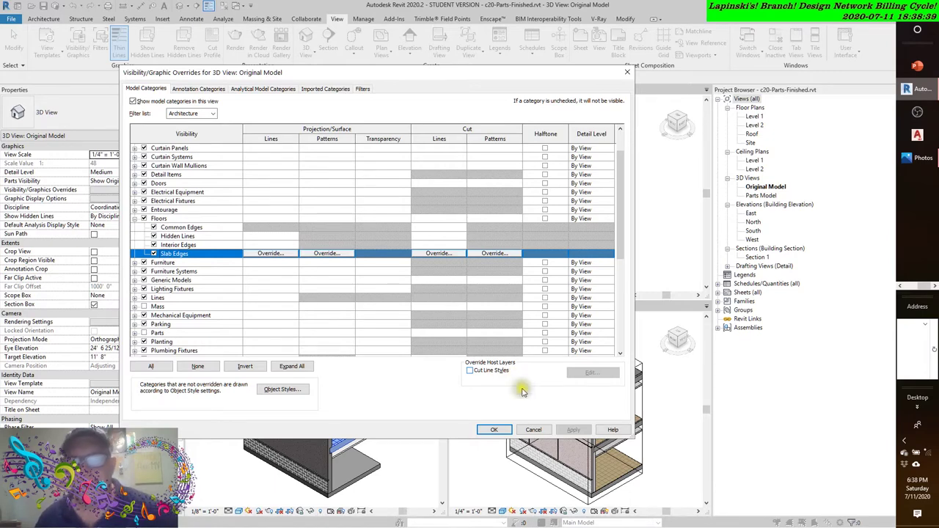
click(533, 430)
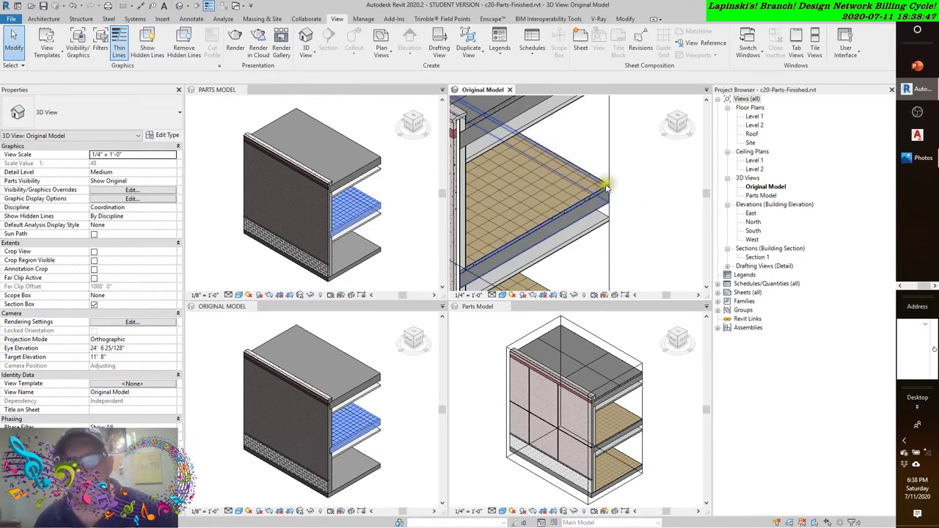
Switch to Photos and study the Revit Element Visibility Override Hierarchy Pyramid image.
click(910, 273)
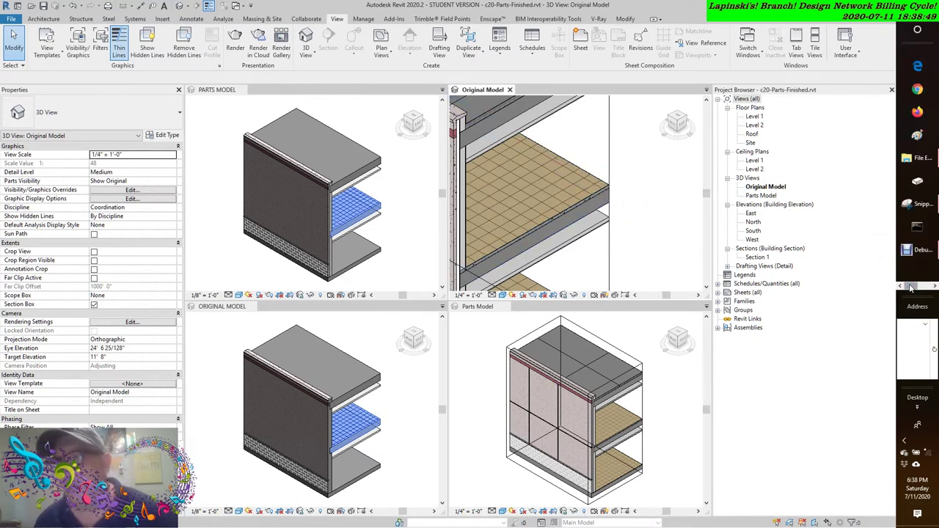
click(916, 249)
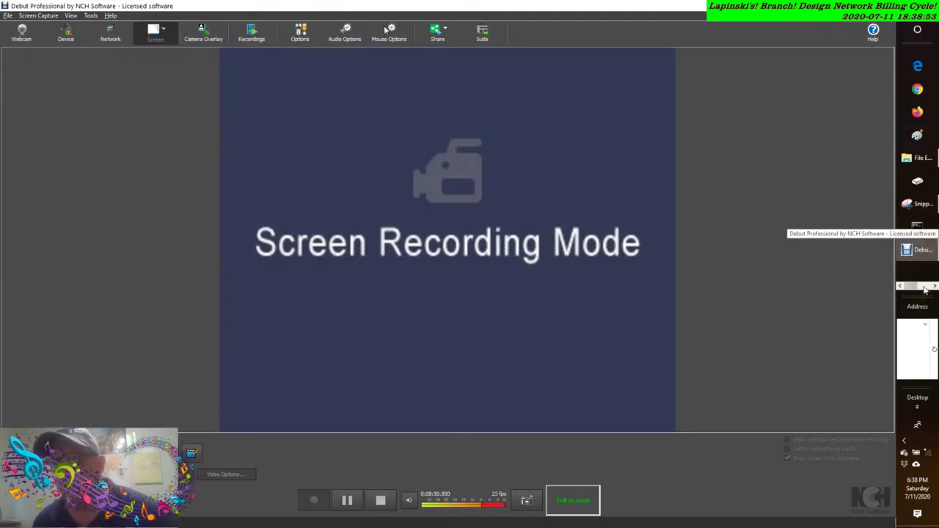
click(920, 289)
click(910, 158)
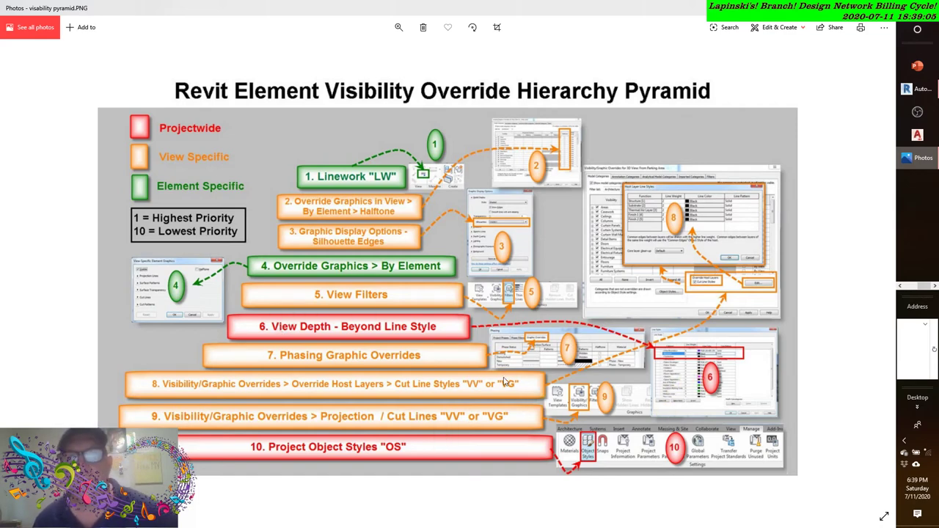
click(902, 287)
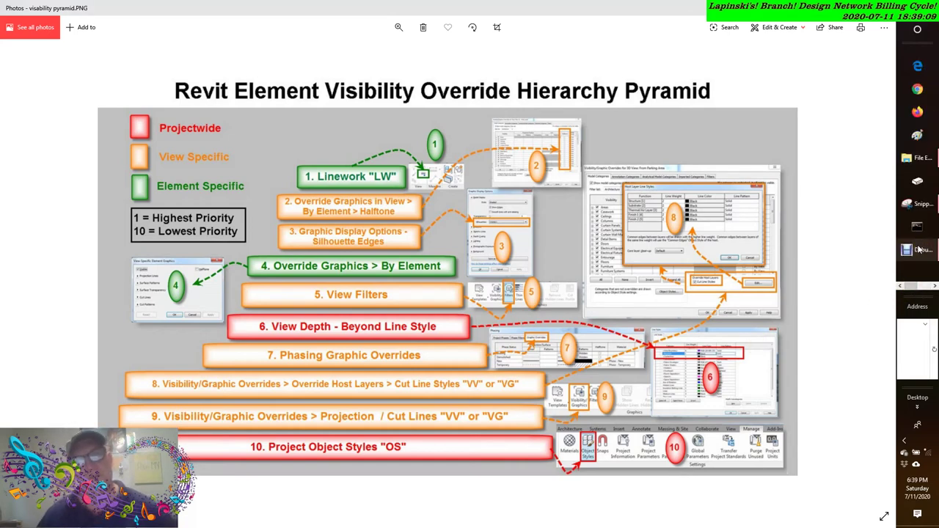
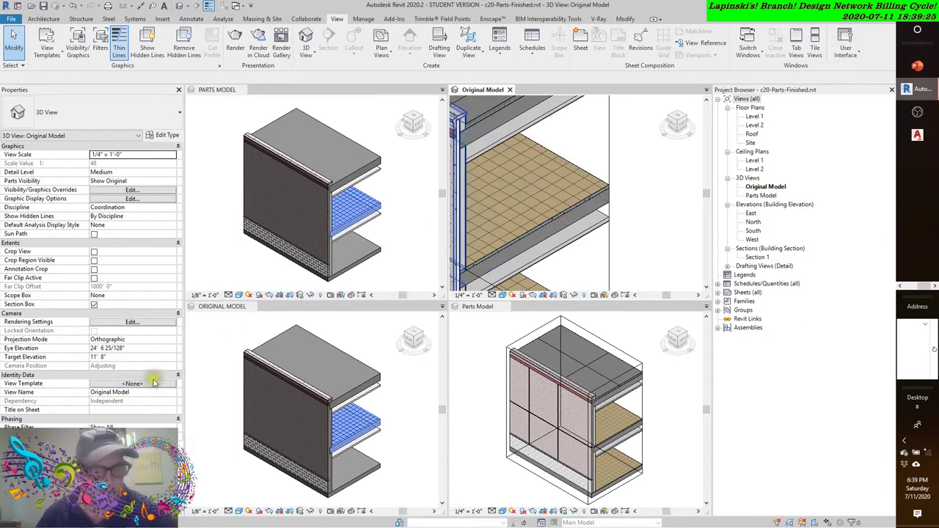
Recheck the Original Model view's Visibility/Graphic Overrides in Revit without changing them, and inspect the Level 2 floor edge up close.
click(132, 189)
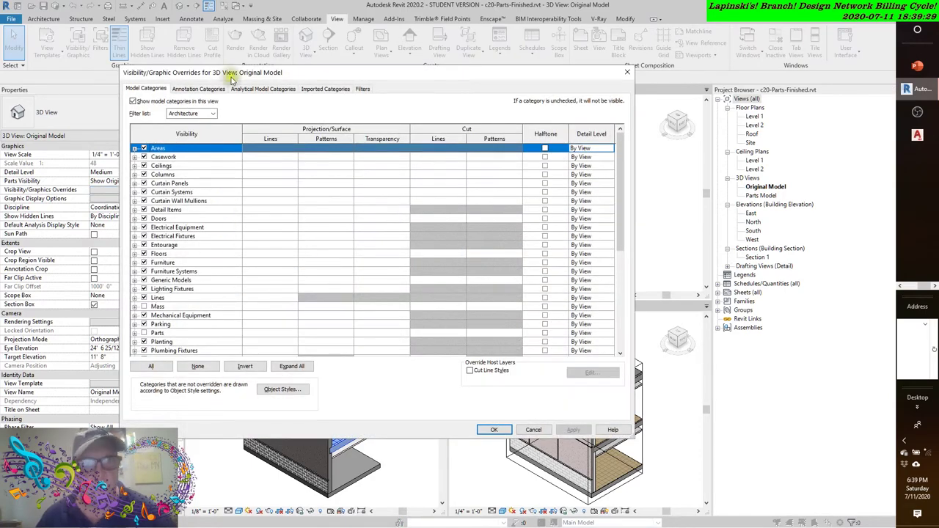
click(532, 431)
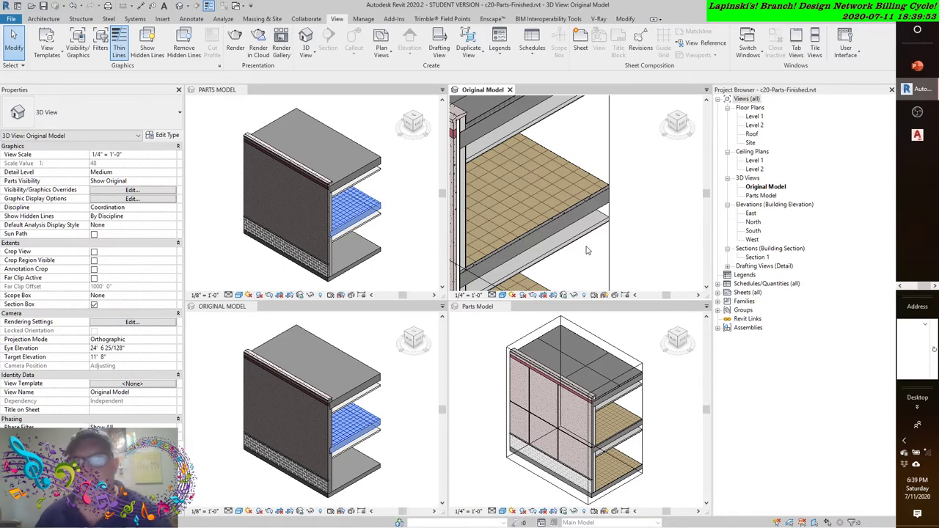
scroll(608, 227, up, 2)
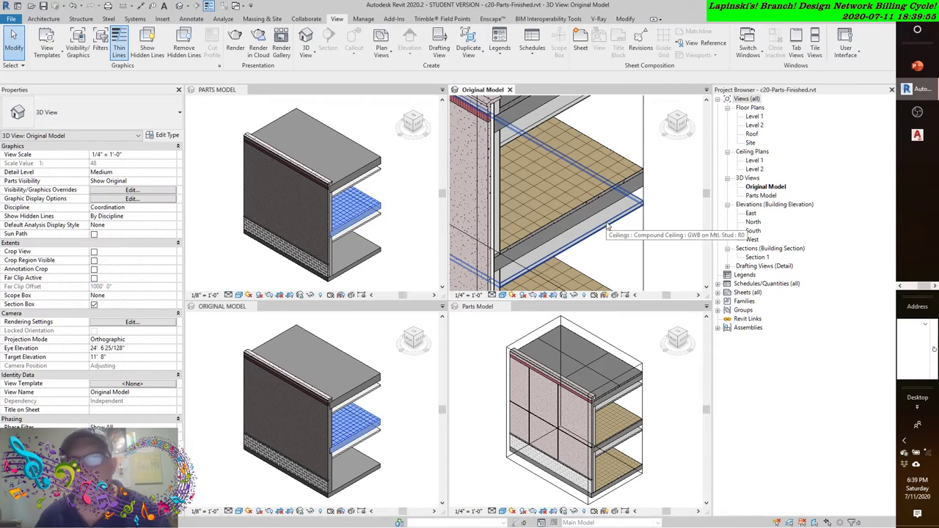
scroll(607, 235, up, 3)
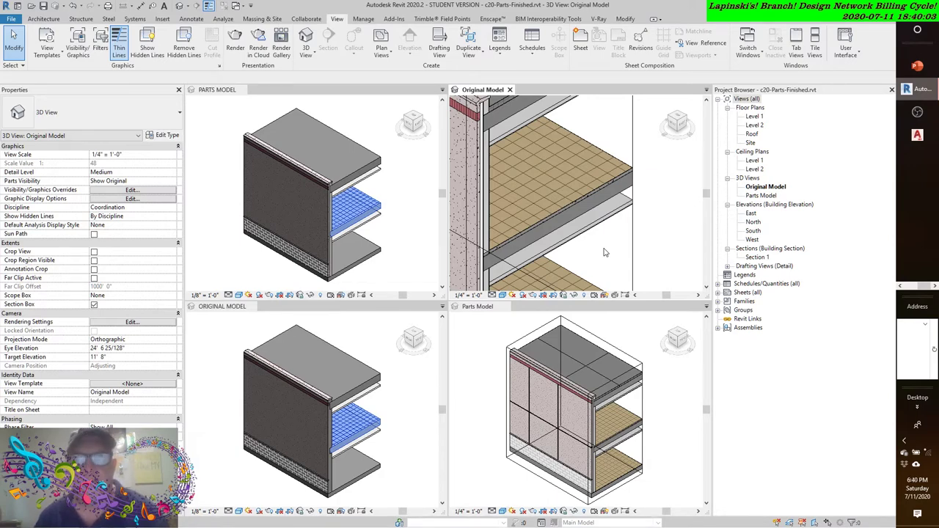
scroll(615, 258, up, 1)
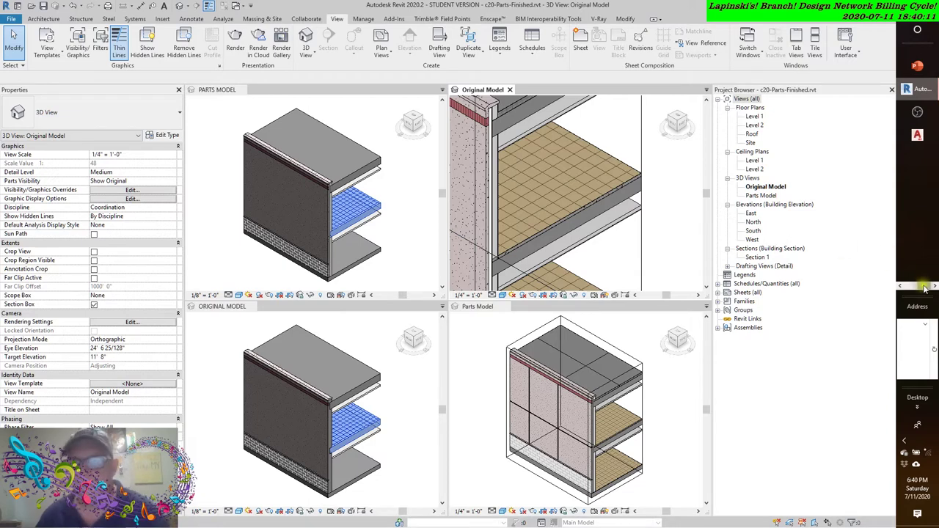
Check the type and properties of the Level 2 floor in the Original Model view, and clear the selection.
scroll(925, 289, up, 3)
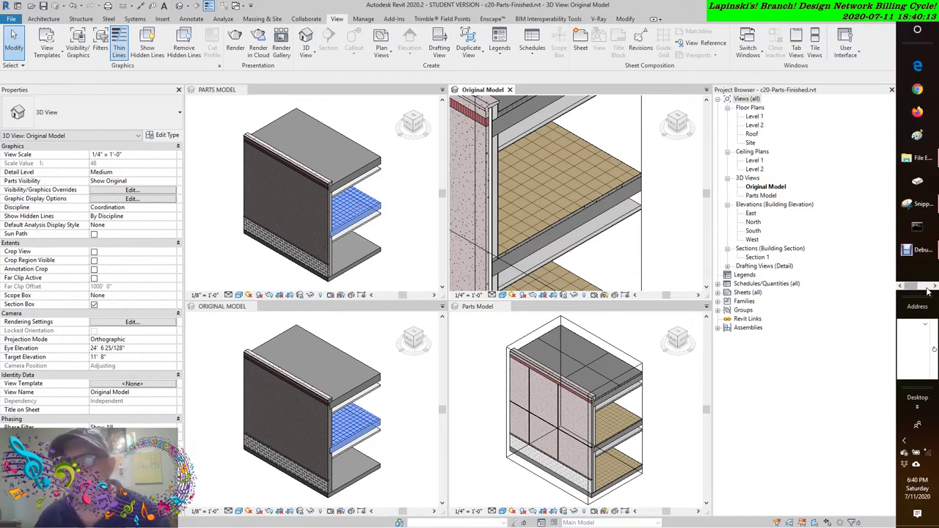
scroll(928, 292, down, 3)
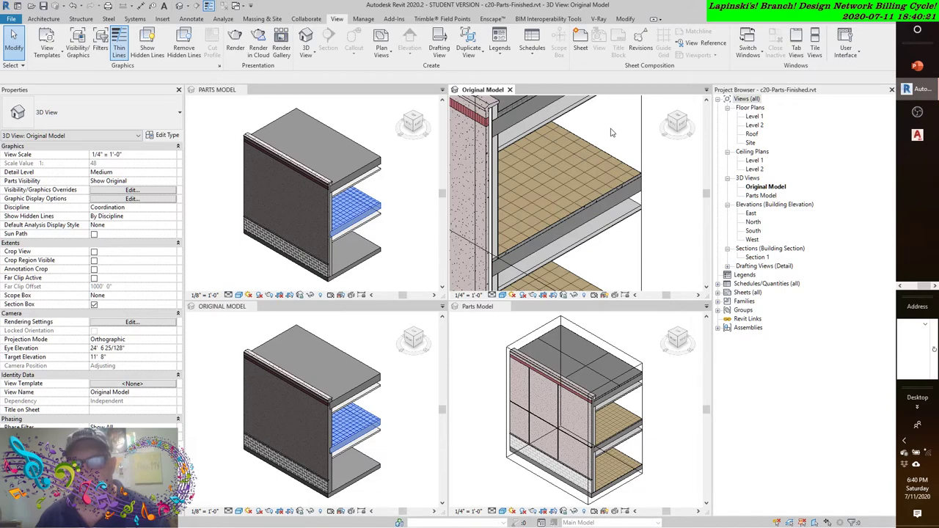
click(614, 161)
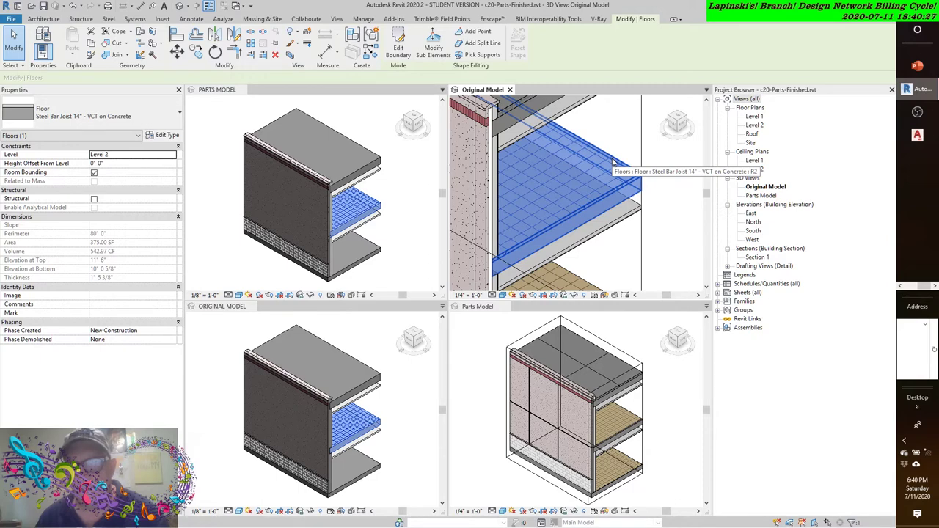
click(620, 128)
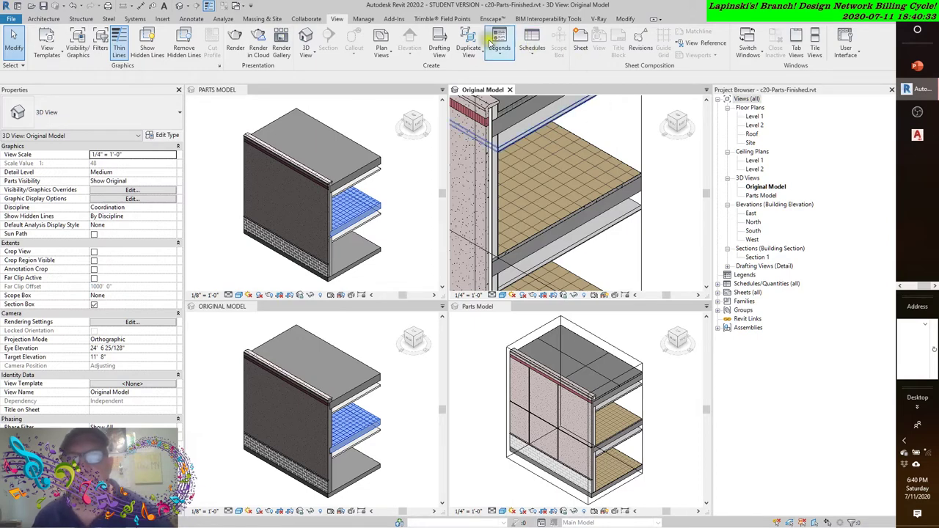
Set the Vinyl Composition Tile material's surface foreground pattern to No pattern and apply the change.
click(364, 20)
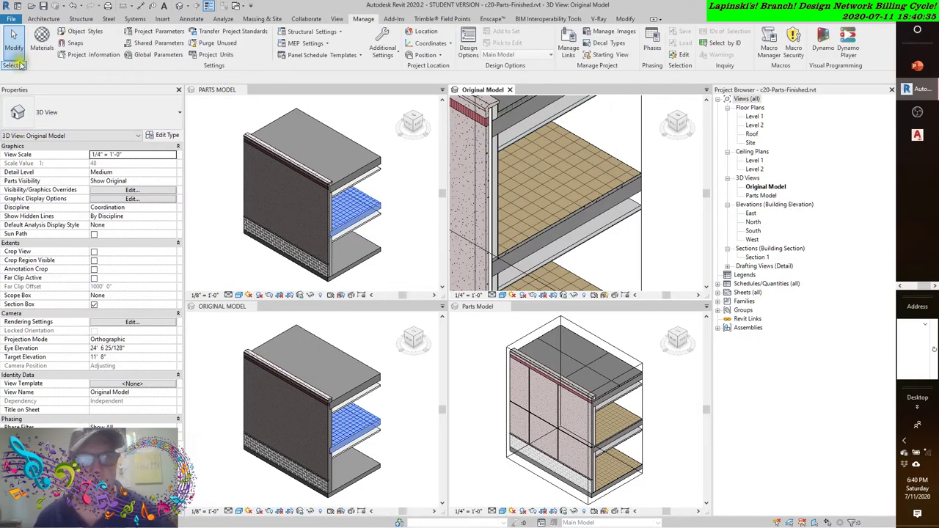
click(42, 40)
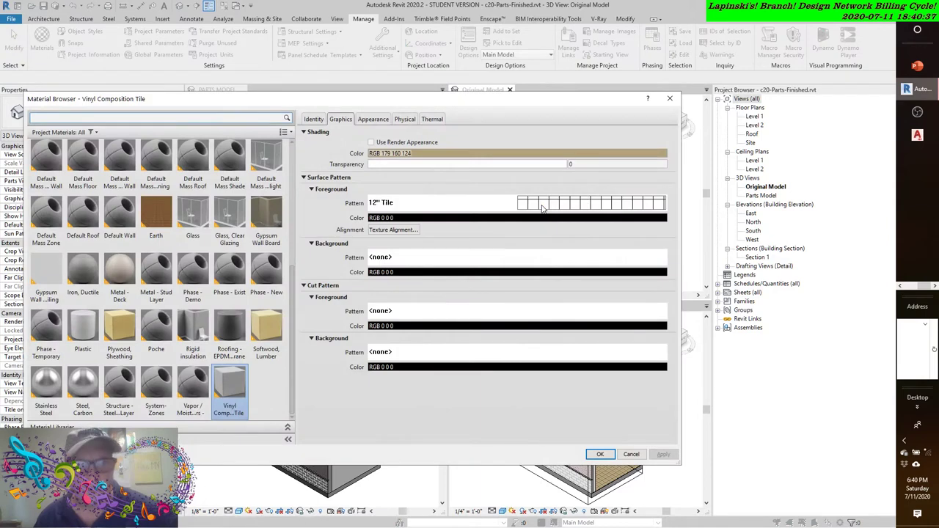
click(247, 387)
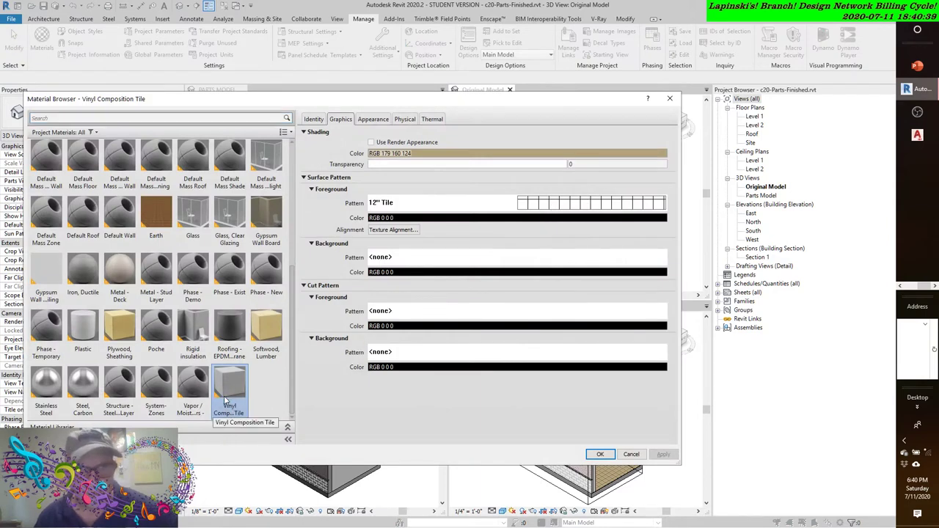
click(531, 201)
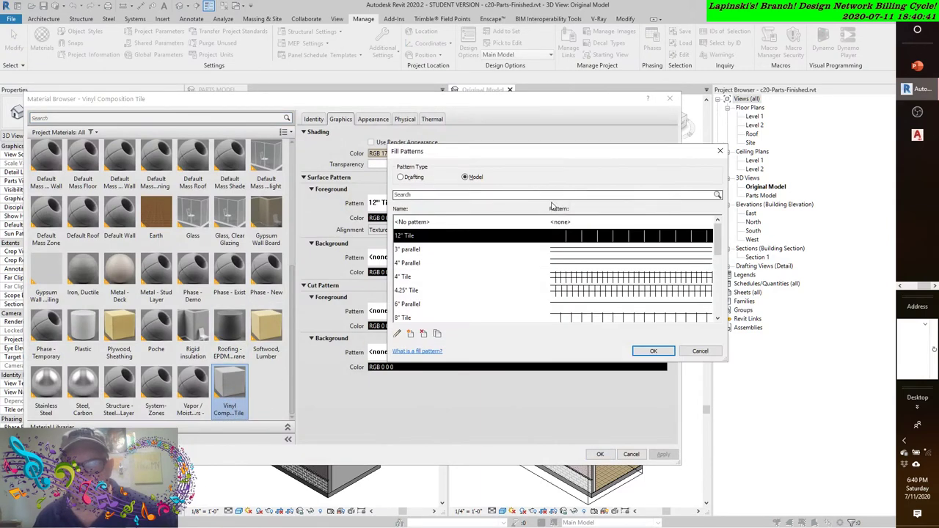
click(562, 224)
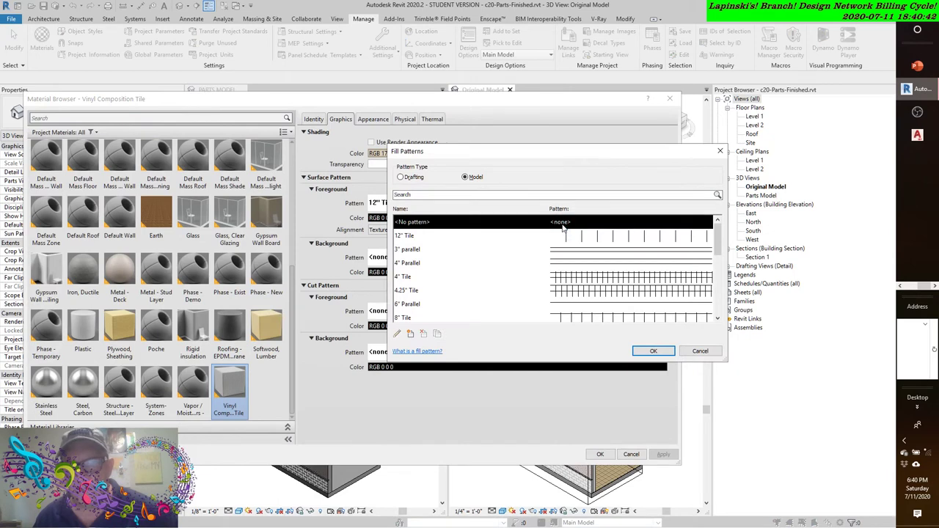
click(653, 350)
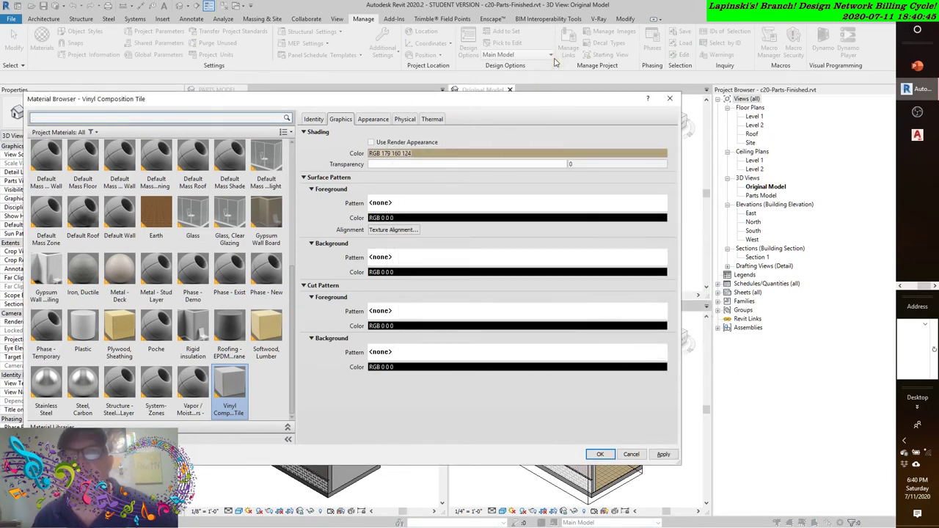
click(664, 455)
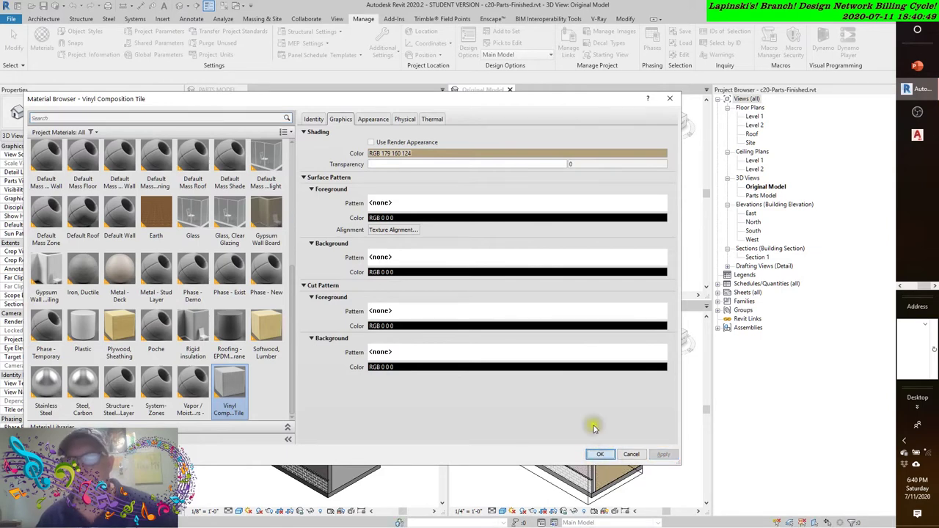
click(599, 454)
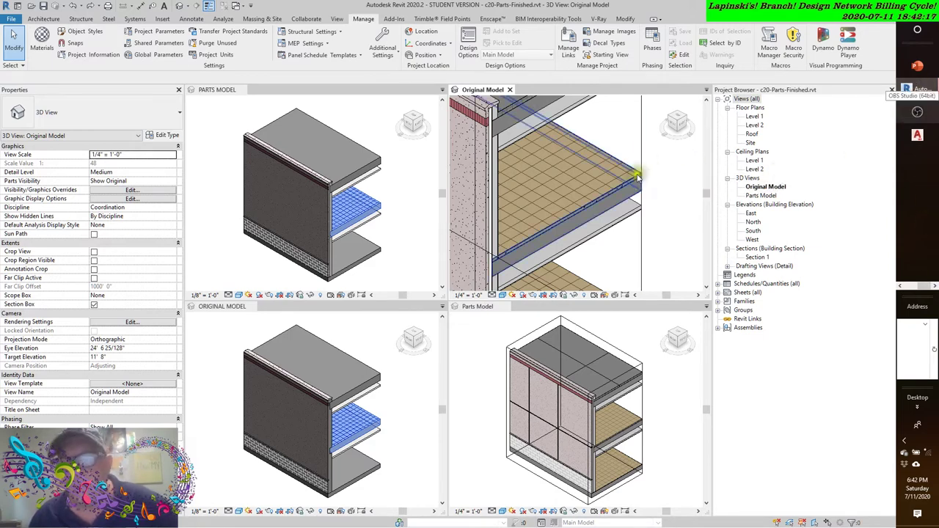
Open visability pyramid.PNG from File Explorer's recent files, study the visibility override hierarchy, and close the image.
click(912, 286)
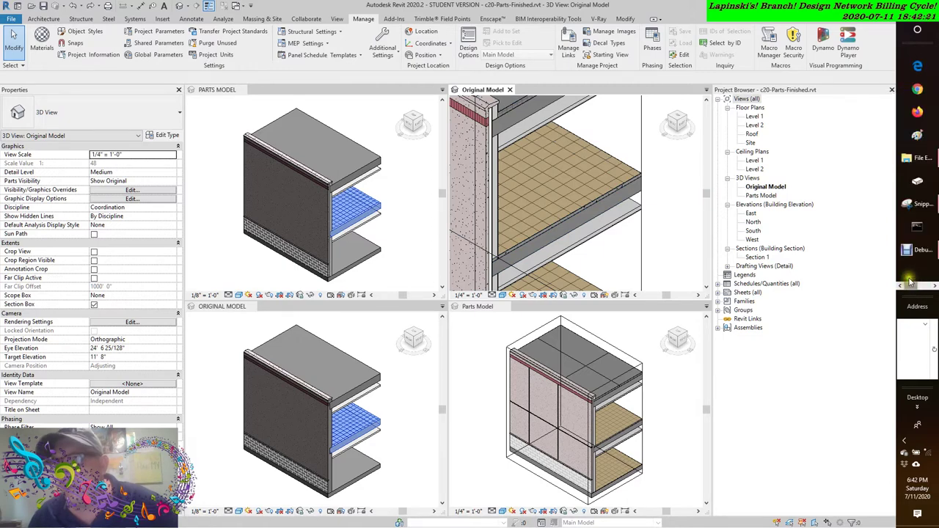
click(919, 158)
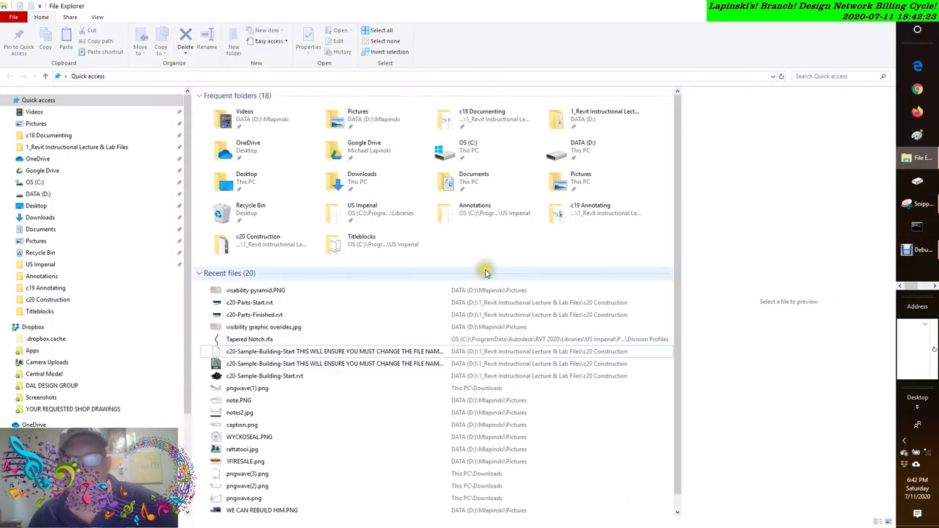
double_click(253, 291)
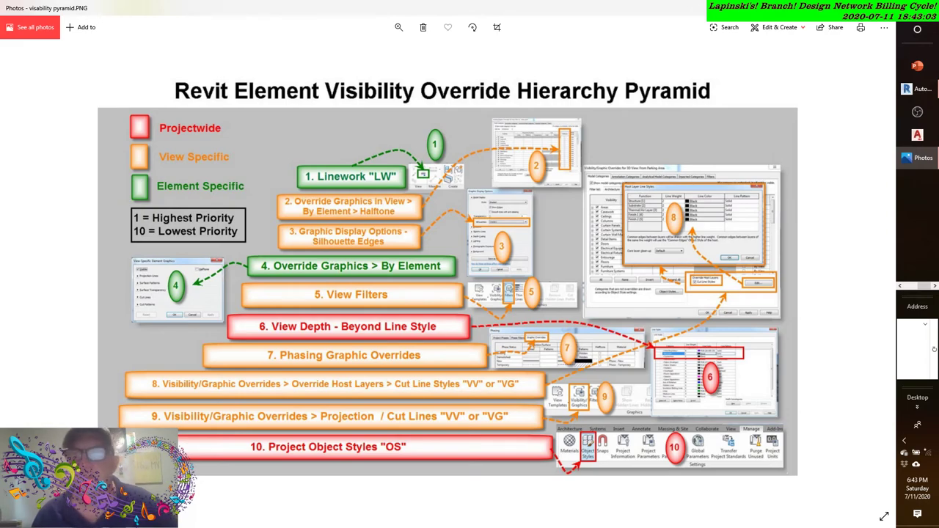
key(alt+F4)
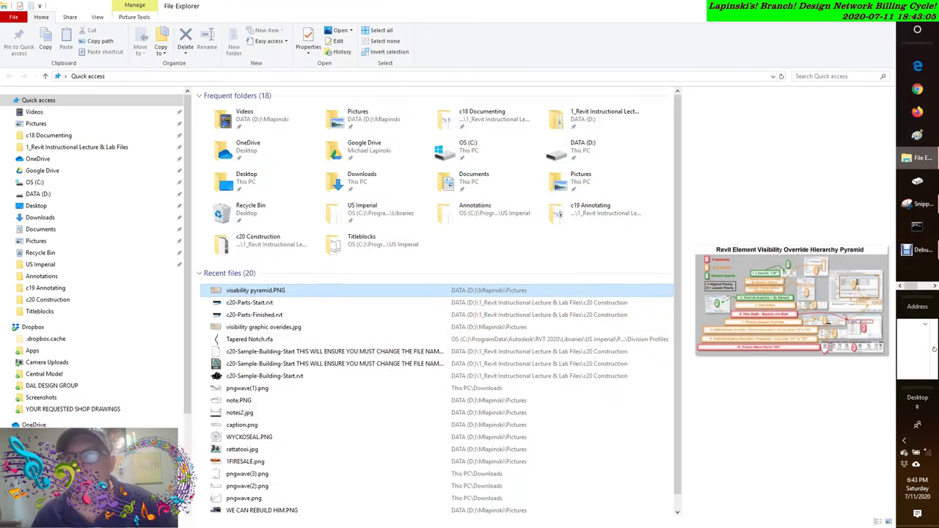
Return to Revit and look through the Architecture to V-Ray command sets for the Paint tool.
click(926, 288)
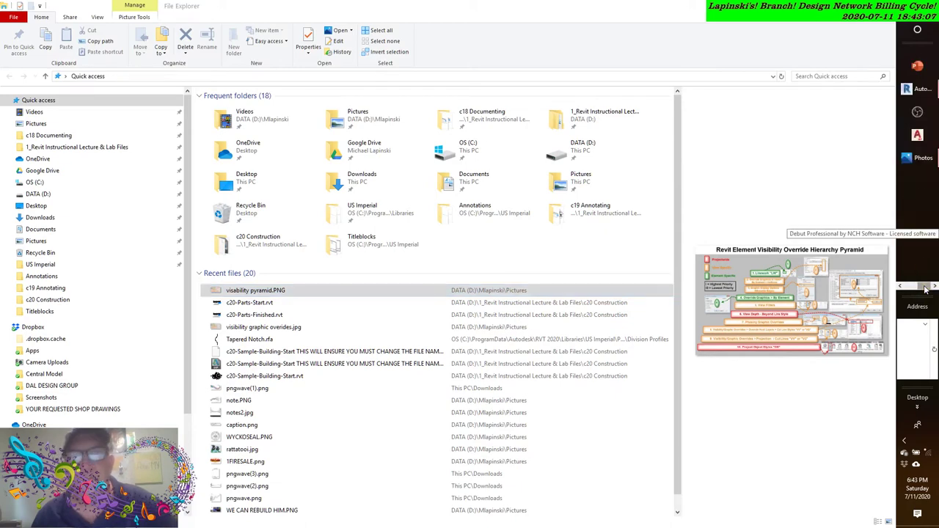
click(917, 88)
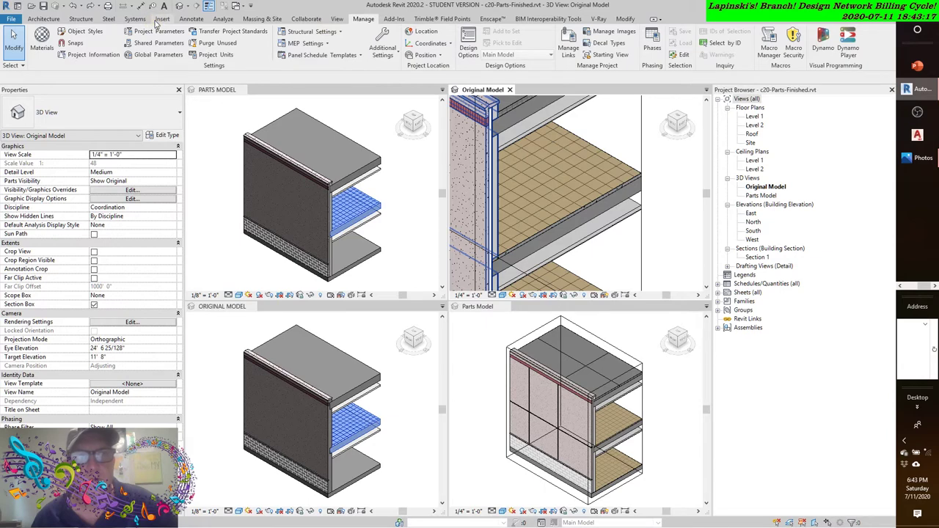
click(337, 19)
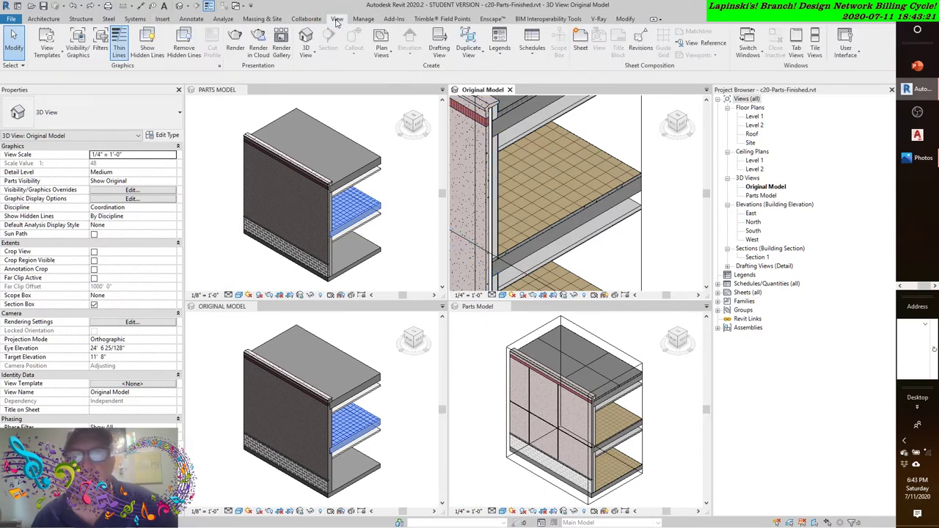
click(363, 19)
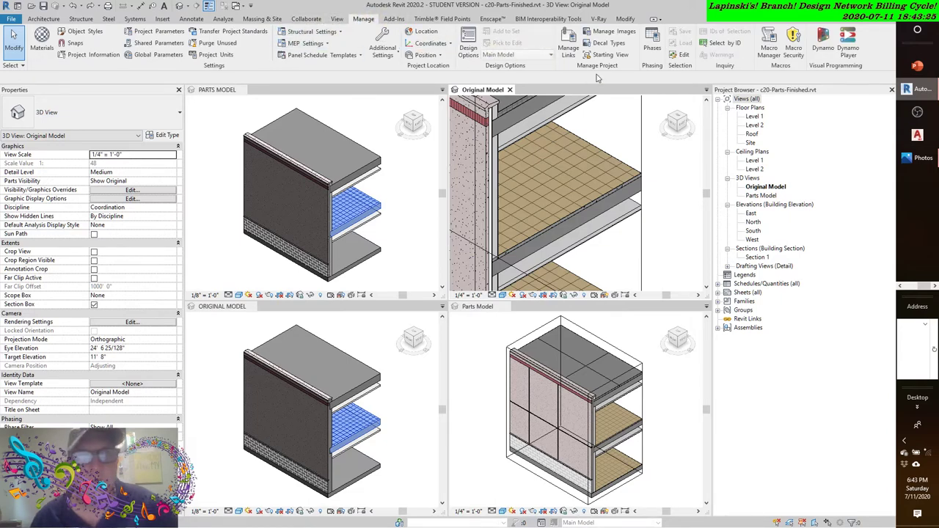
click(45, 19)
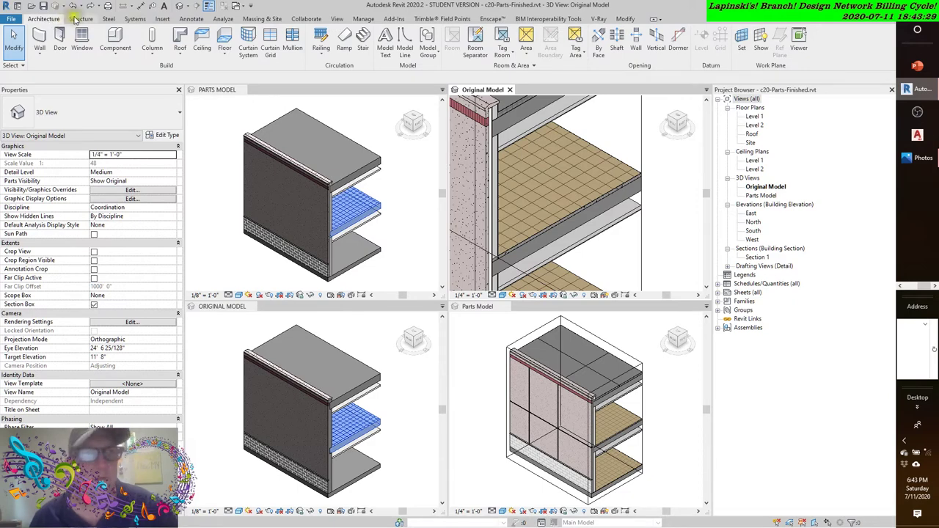
click(81, 20)
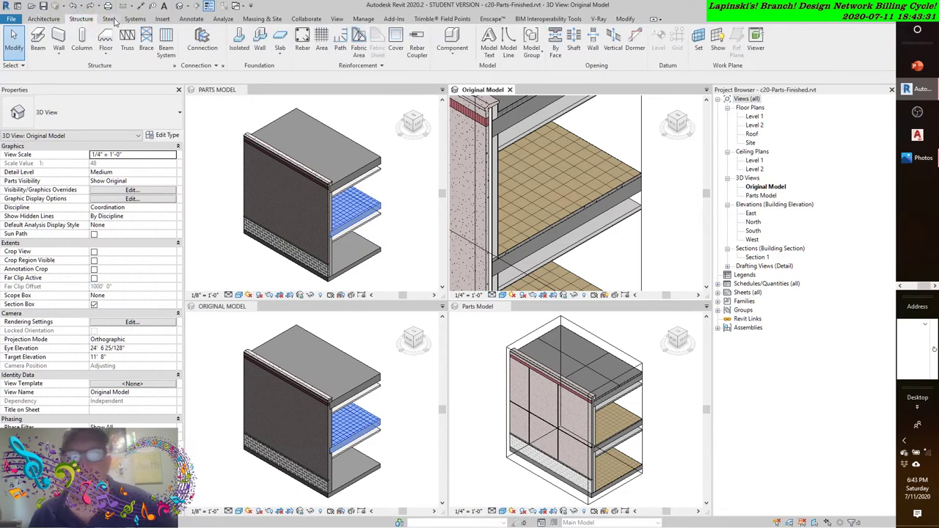
click(110, 20)
click(135, 19)
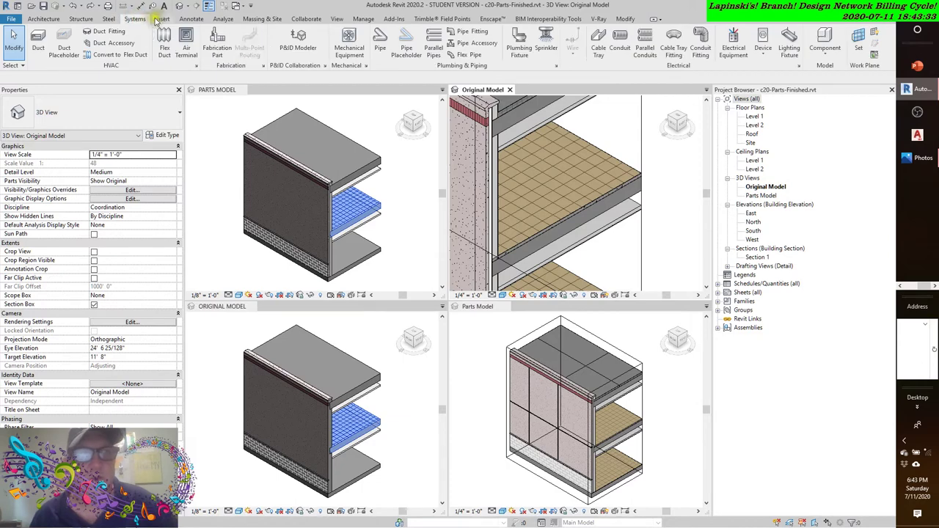
click(164, 20)
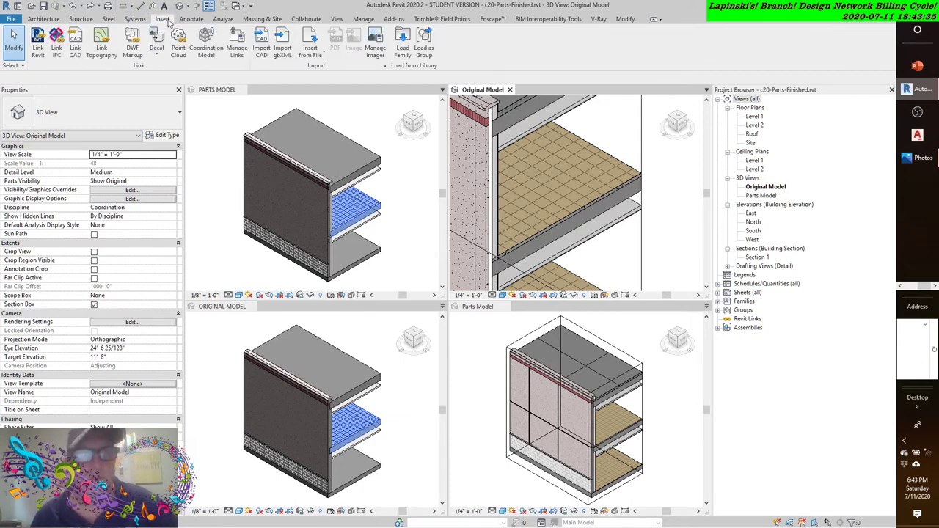
click(193, 20)
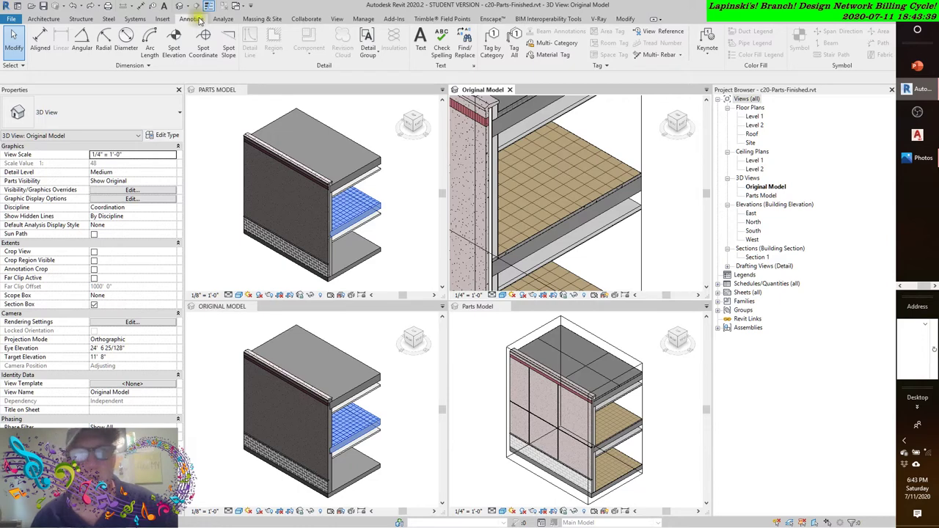
click(223, 20)
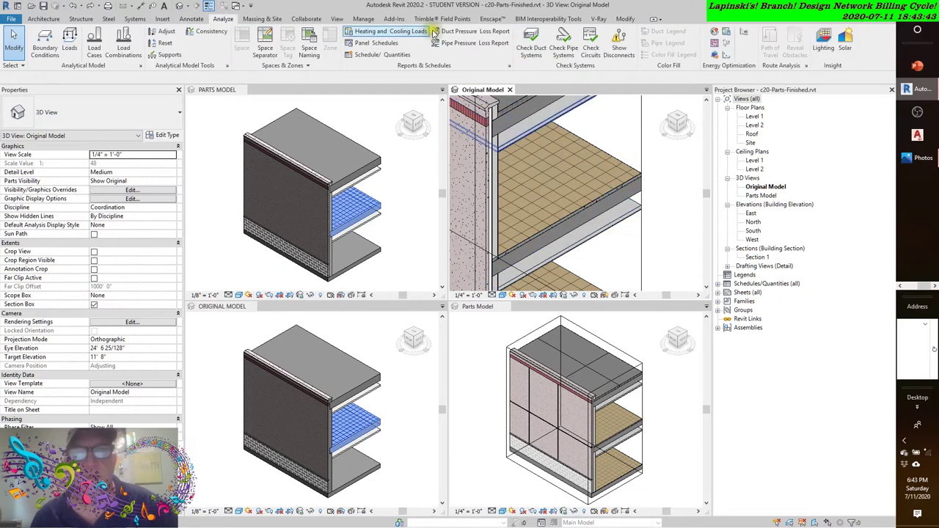
click(272, 20)
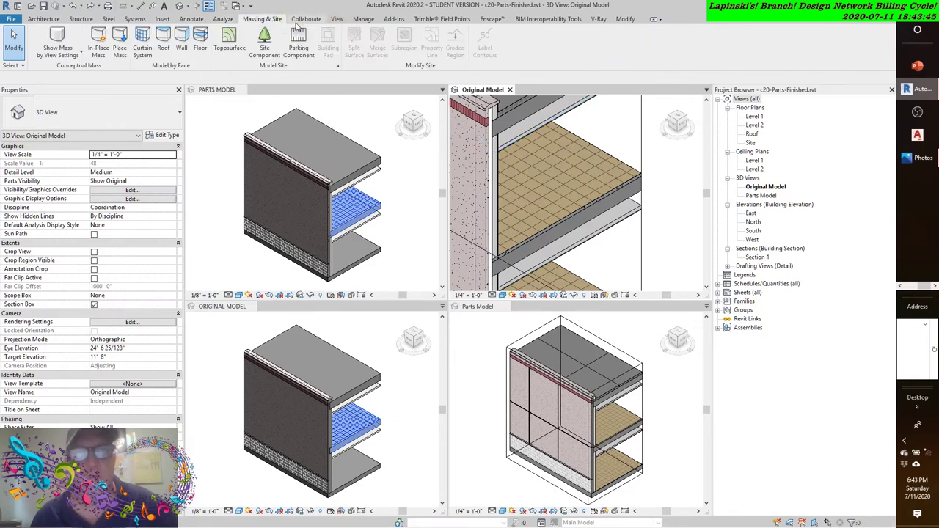
click(306, 19)
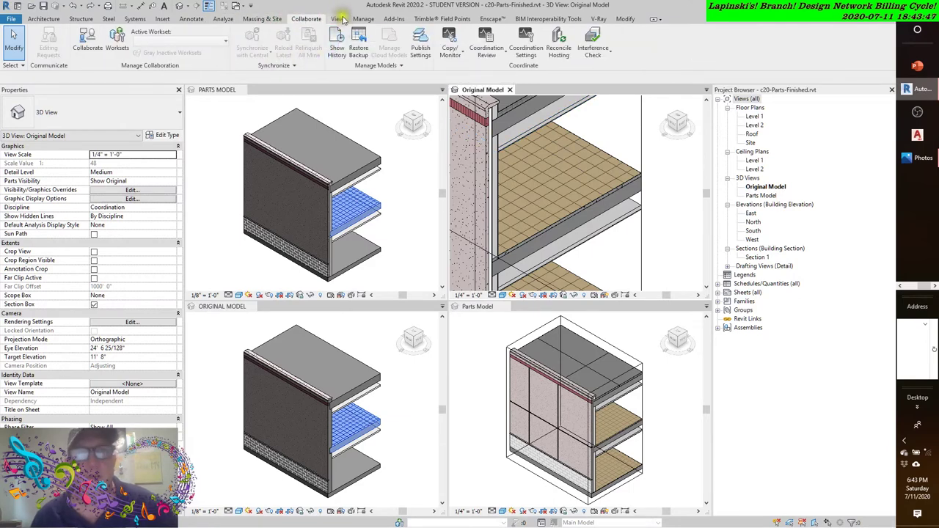
click(339, 19)
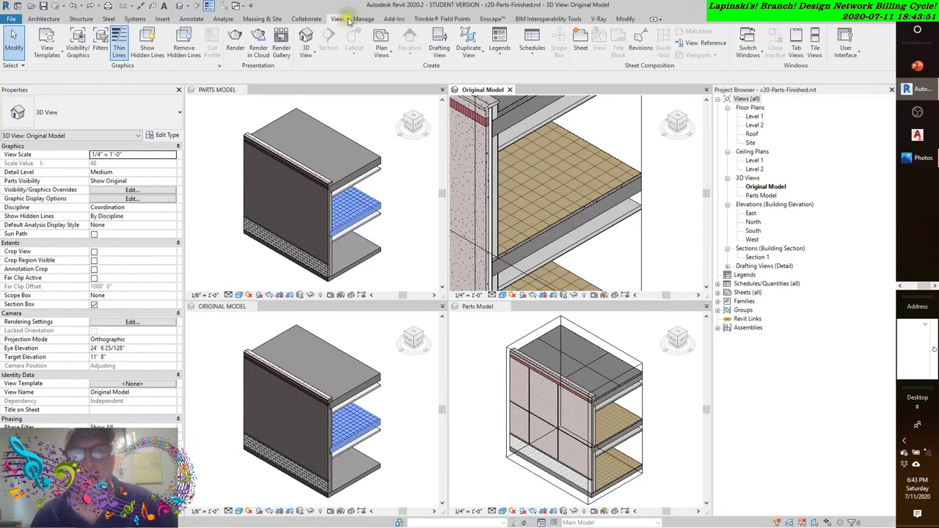
click(363, 20)
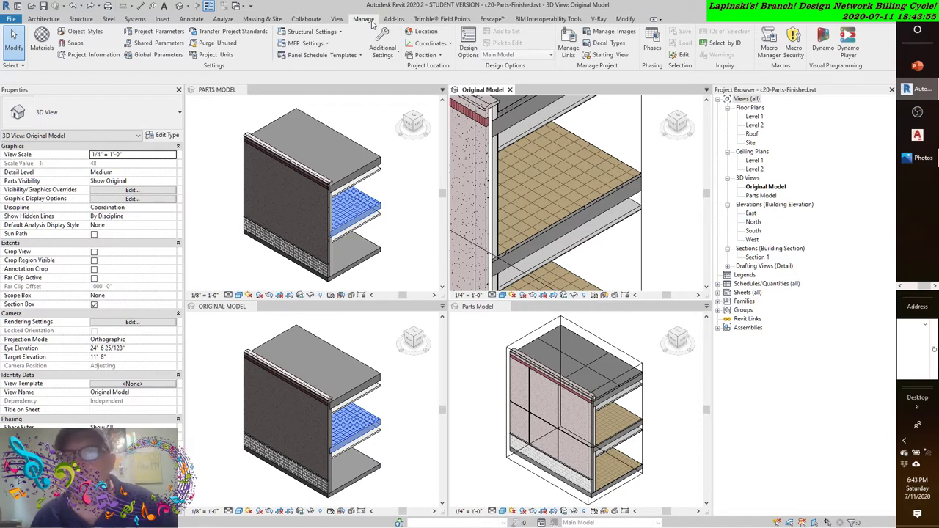
click(394, 19)
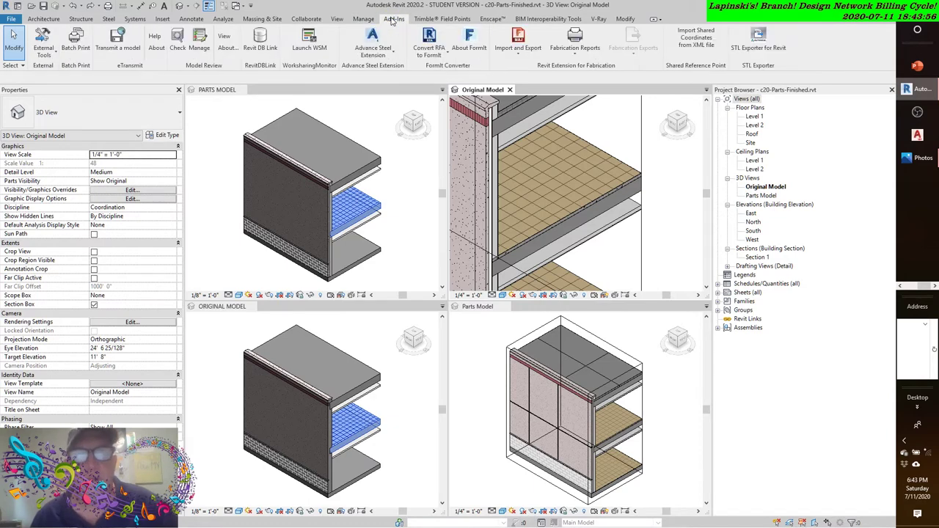
click(433, 19)
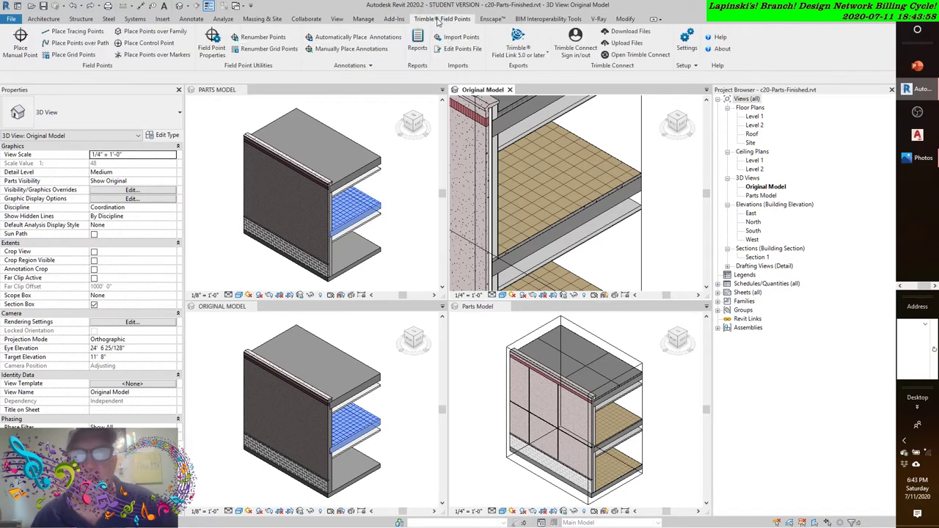
click(492, 19)
click(526, 20)
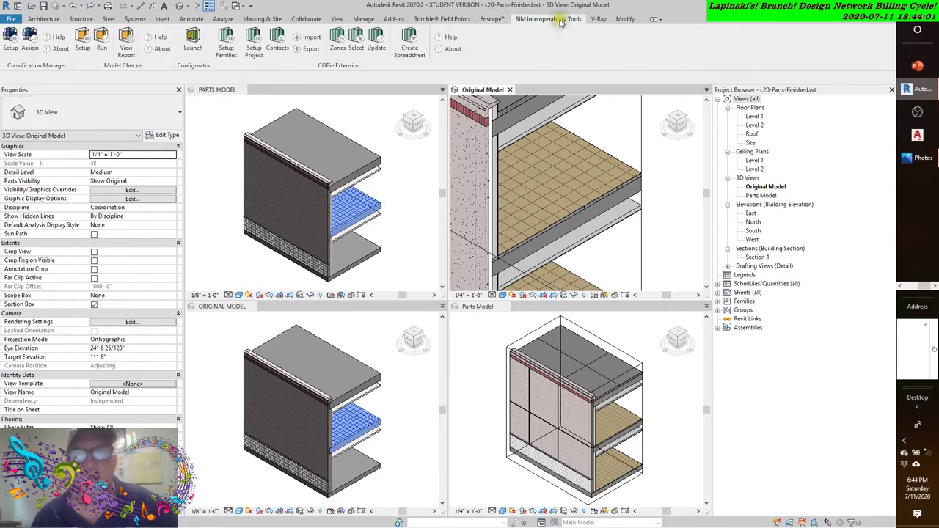
click(597, 19)
Paint the Level 2 floor's top face in the Original Model view with the Air Barrier - Air Infiltration Barrier material, and undo the painting.
click(623, 19)
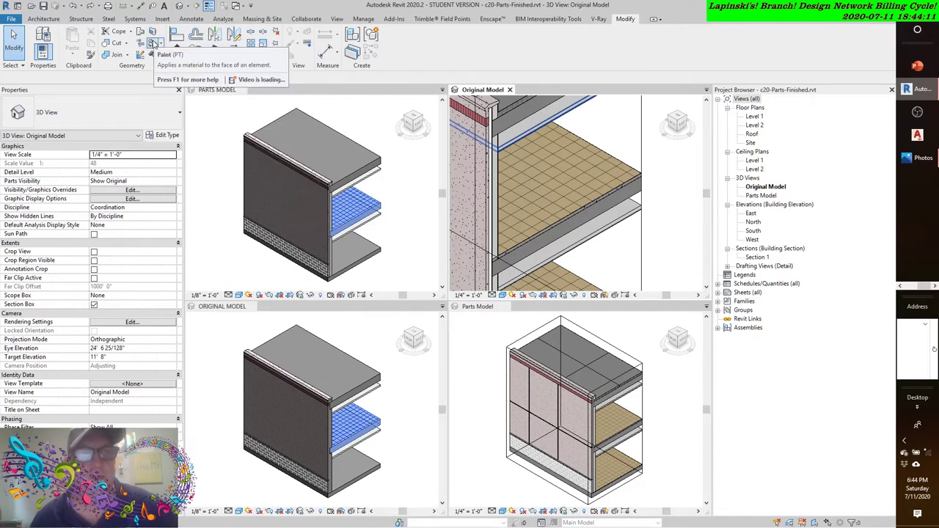
click(153, 45)
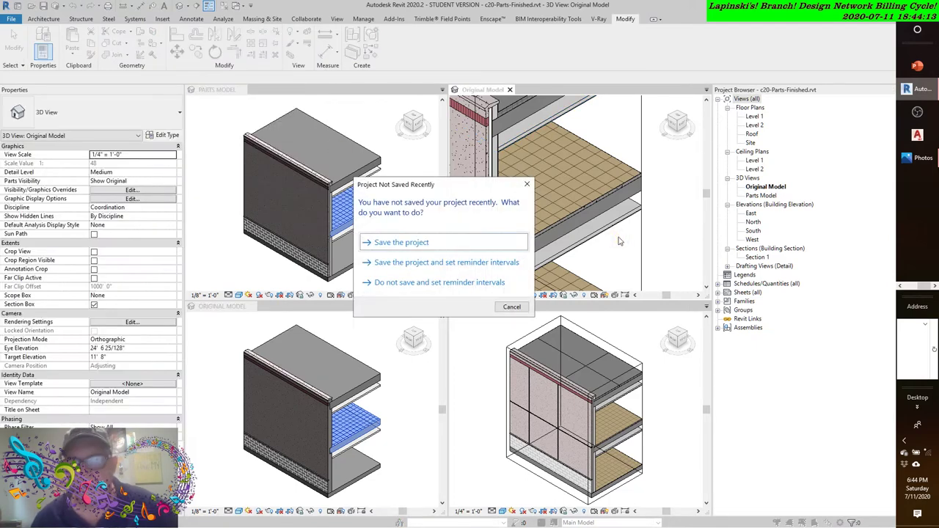
click(511, 307)
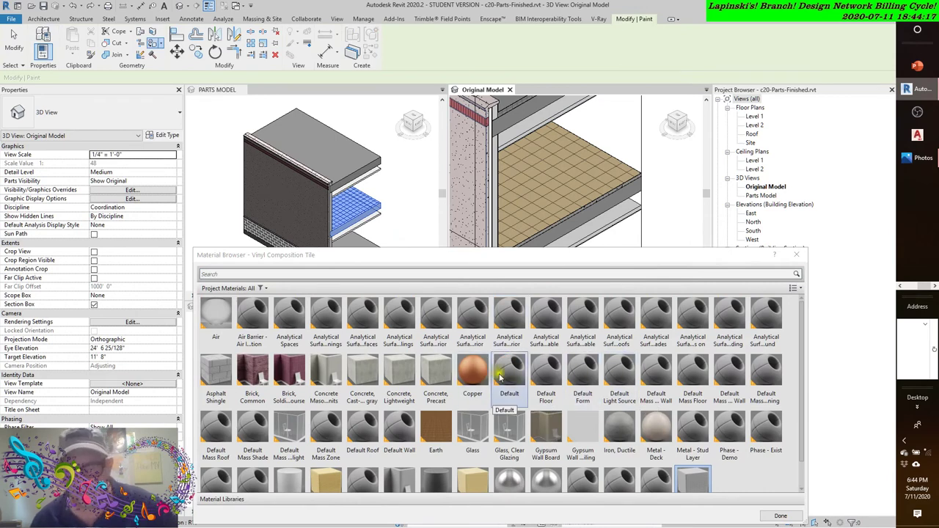
click(253, 315)
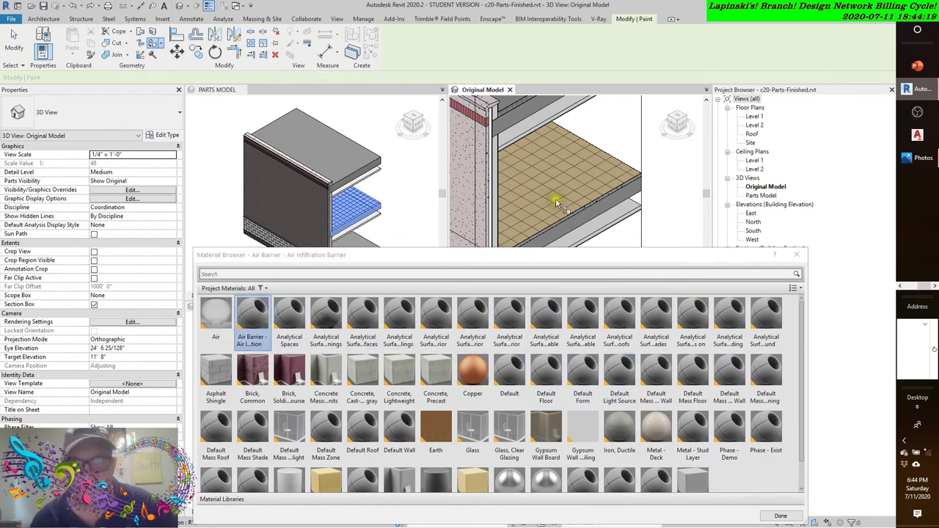
click(587, 197)
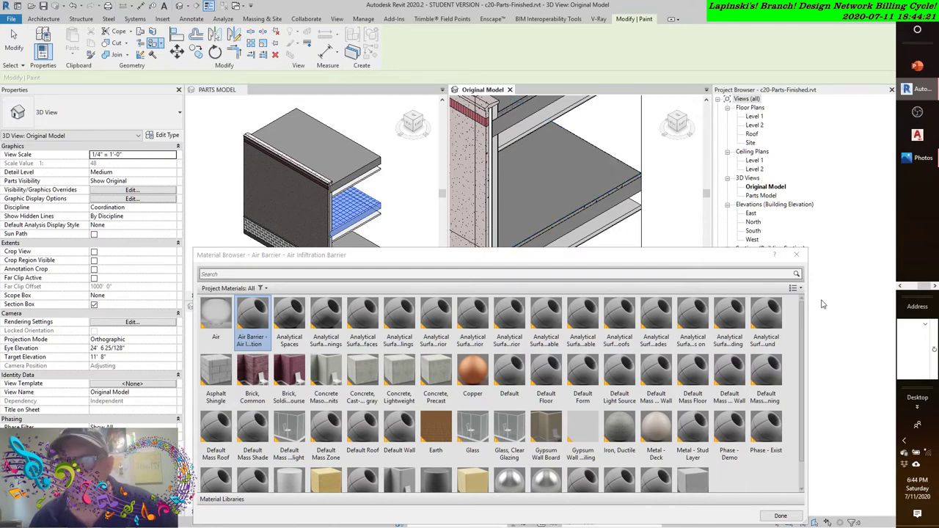
drag(753, 255, 722, 229)
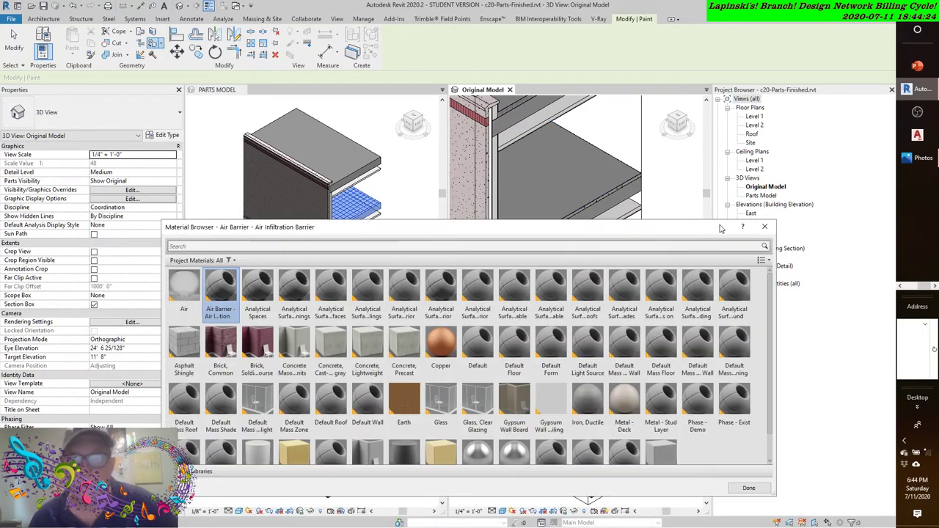
click(749, 488)
click(620, 223)
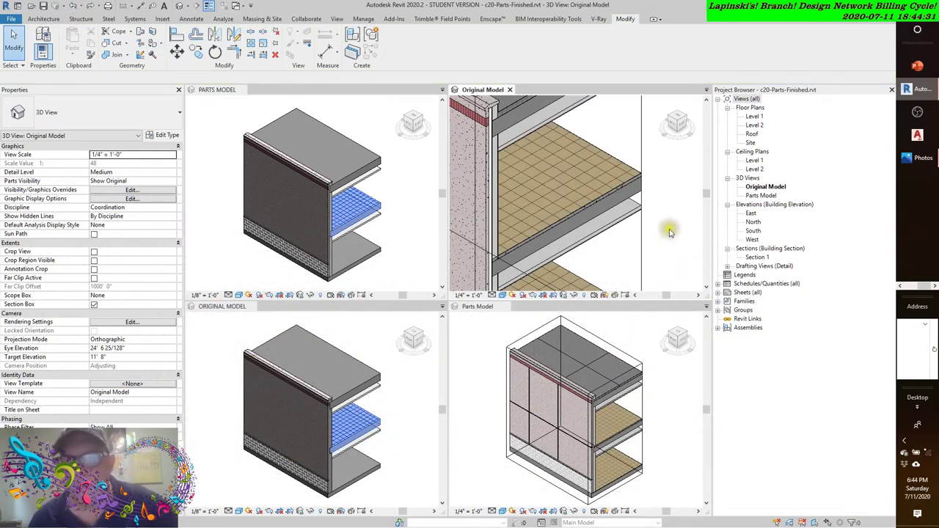
Hide the Level 2 floor element in the Original Model view, and undo the hiding.
middle_drag(675, 245, 669, 238)
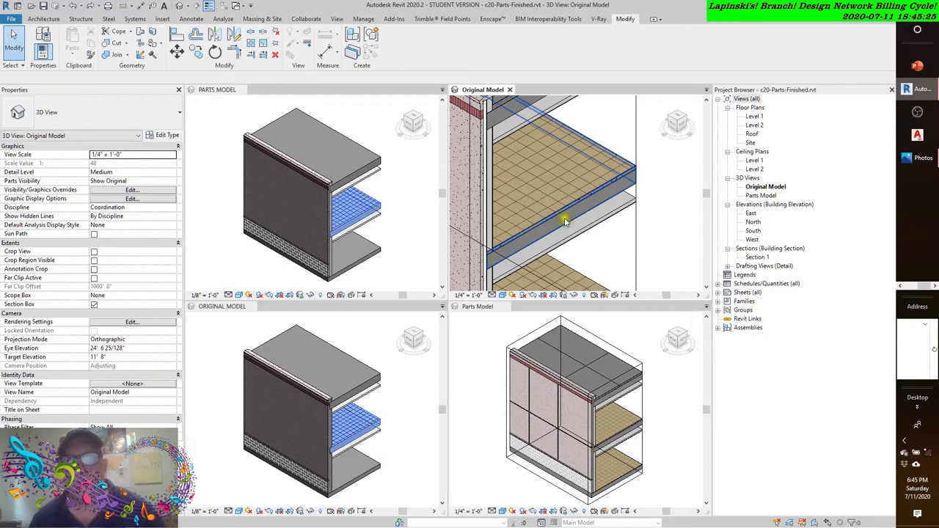
scroll(582, 132, up, 4)
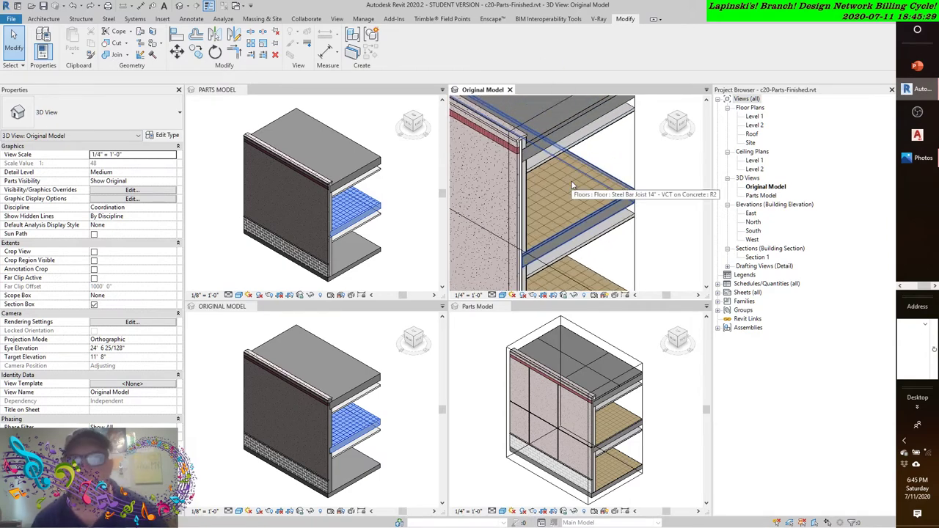
middle_drag(580, 178, 567, 185)
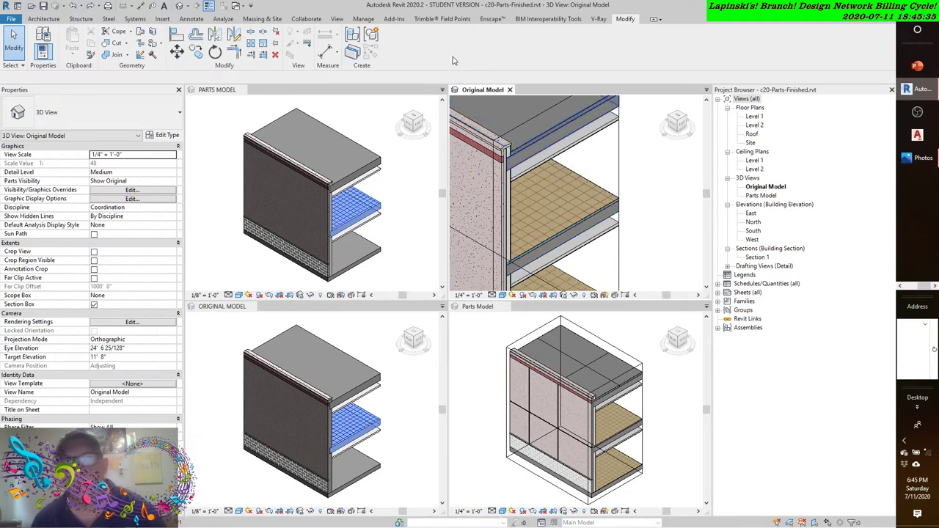
click(600, 193)
right_click(599, 193)
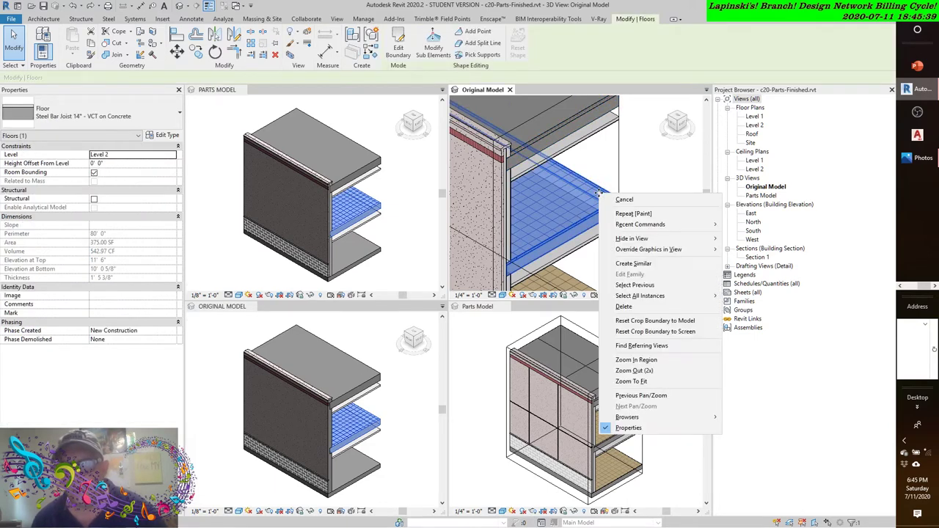
mouse_move(640, 249)
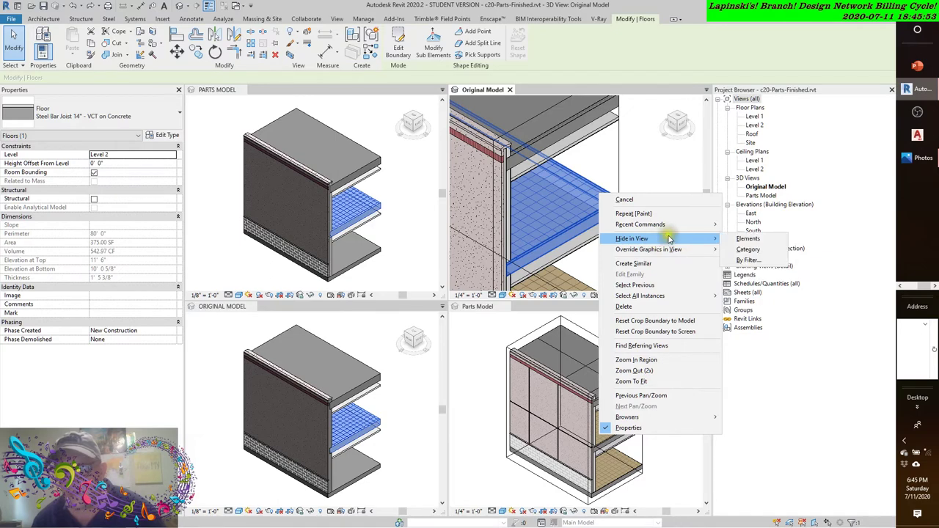
click(747, 239)
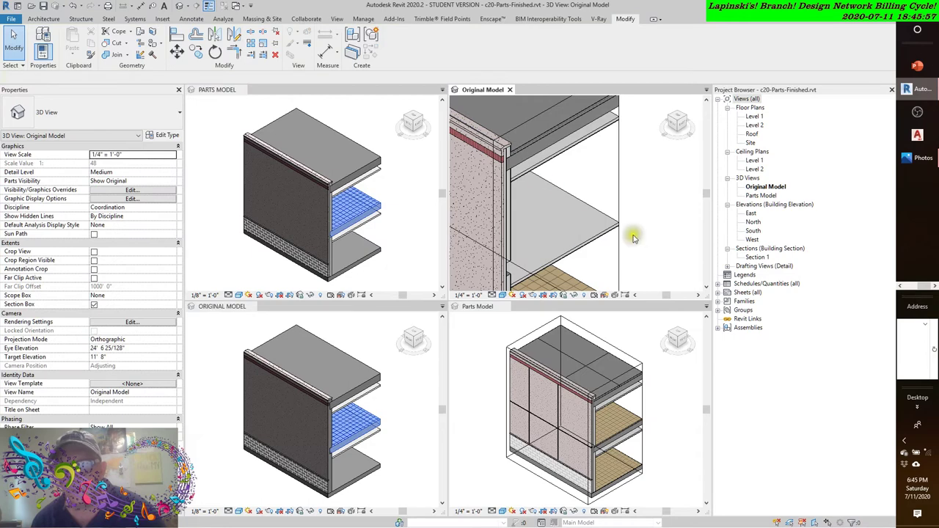
click(620, 213)
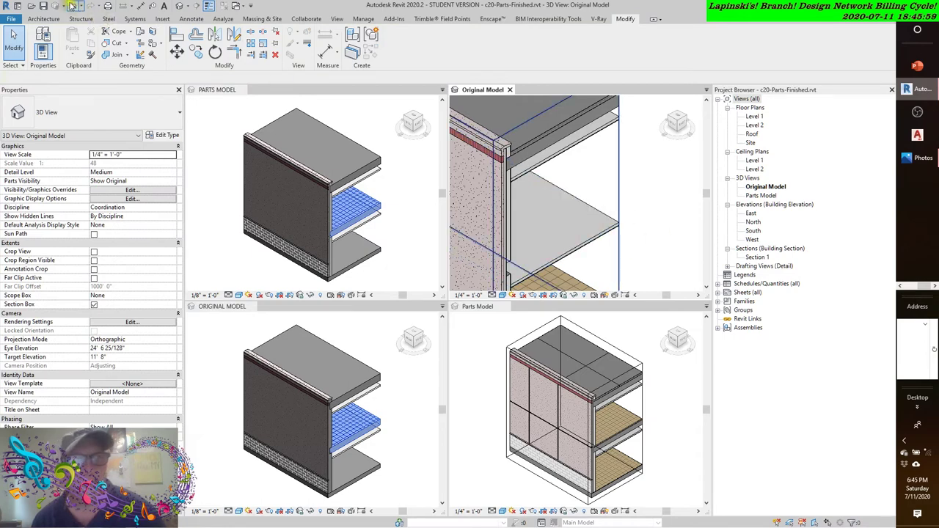
click(74, 6)
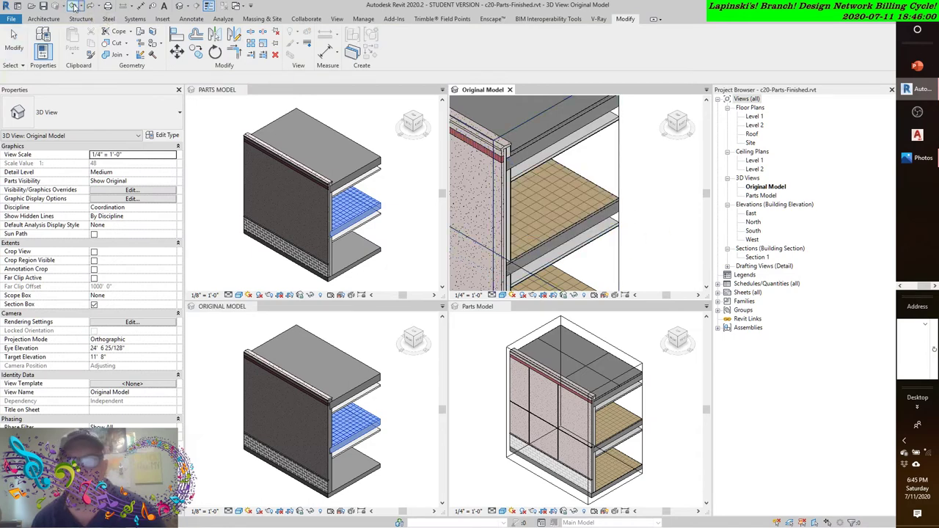
Apply a by-element graphics override that makes the Level 2 floor not visible in the Original Model view, and reapply it as visible.
click(607, 208)
right_click(606, 210)
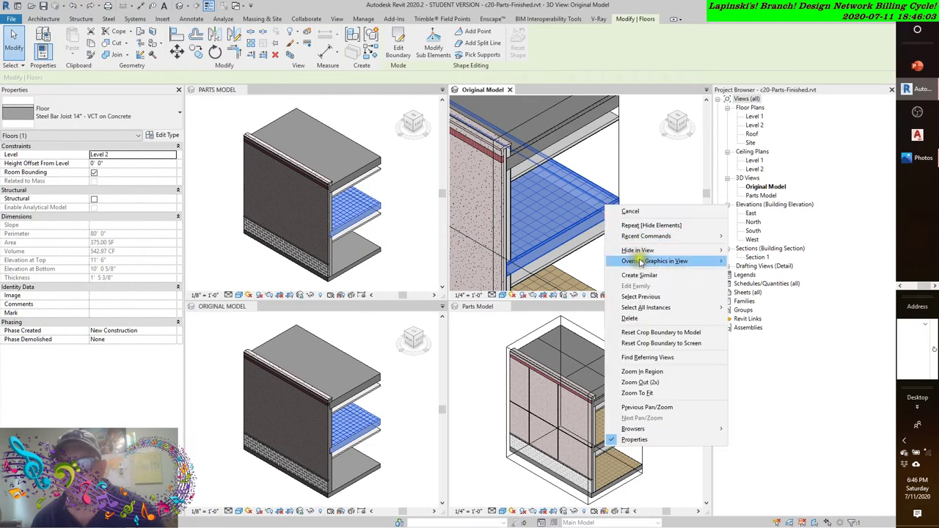
mouse_move(661, 264)
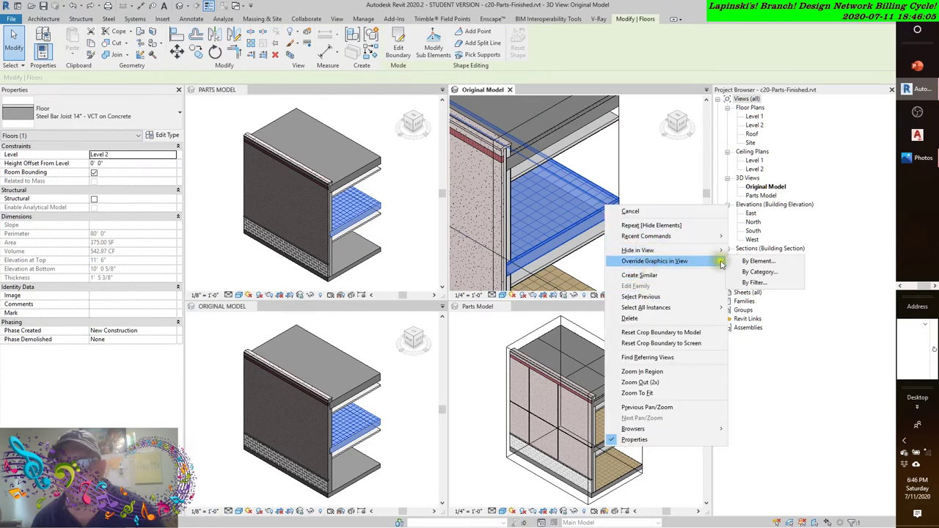
click(752, 263)
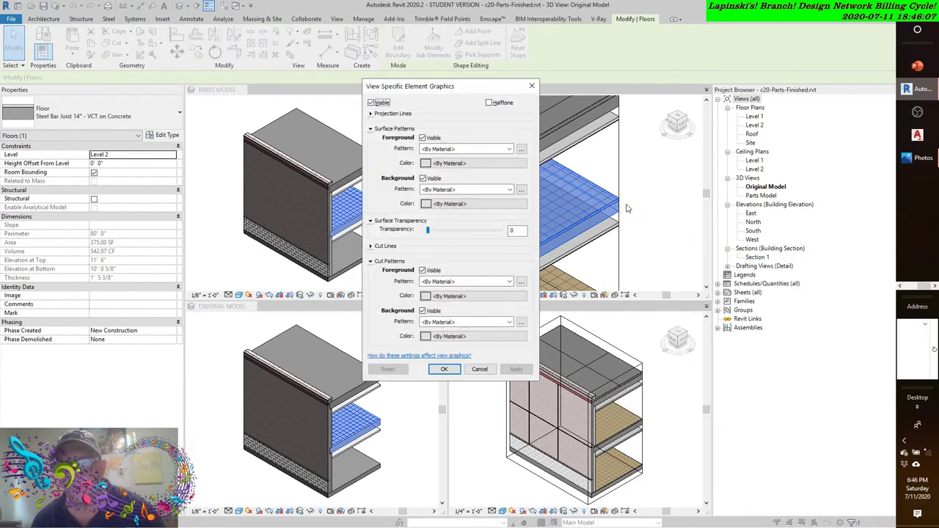
drag(471, 90, 245, 139)
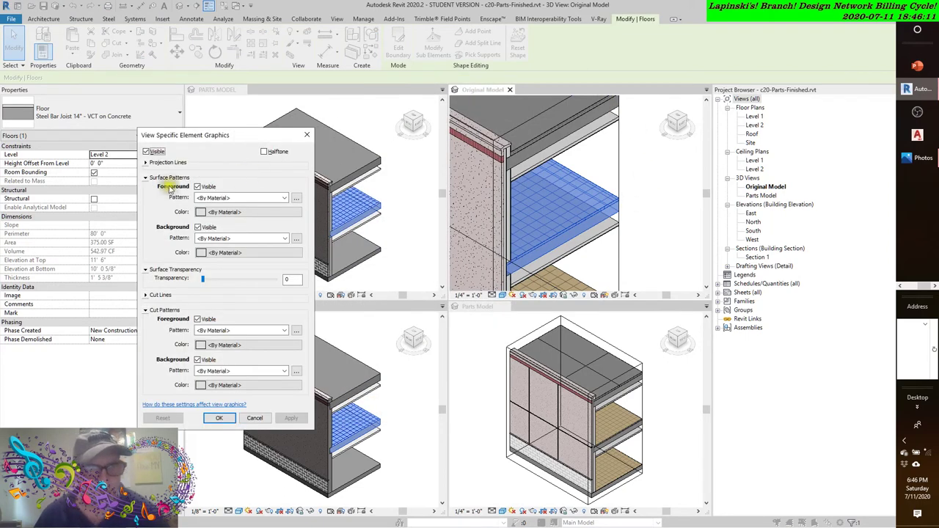
click(146, 151)
click(291, 420)
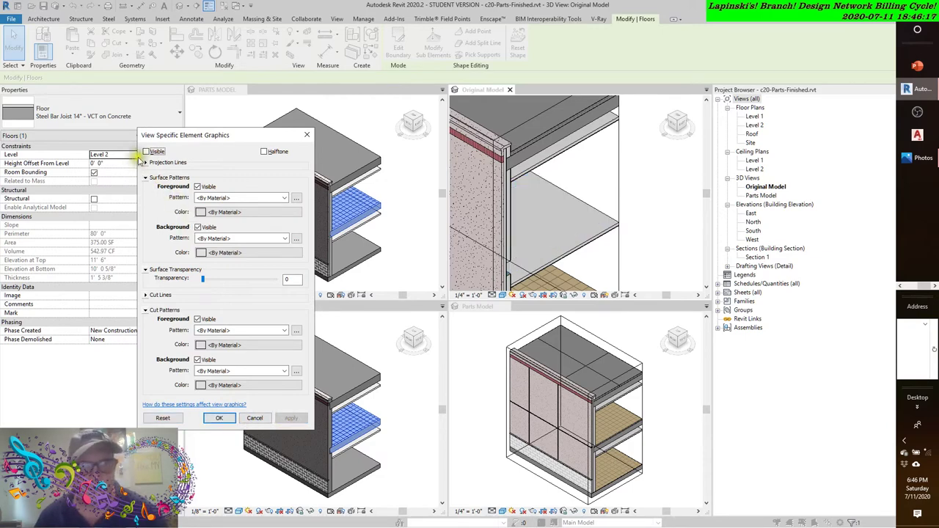
click(146, 152)
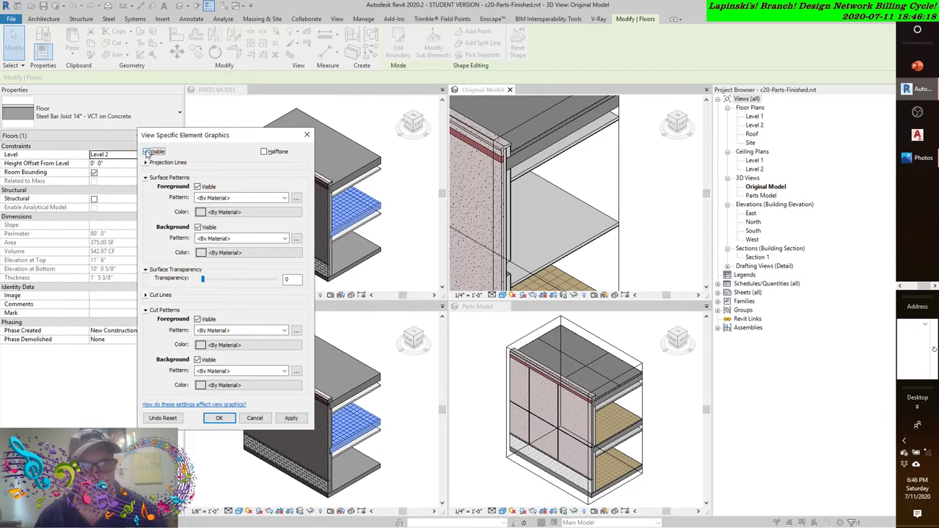
click(292, 418)
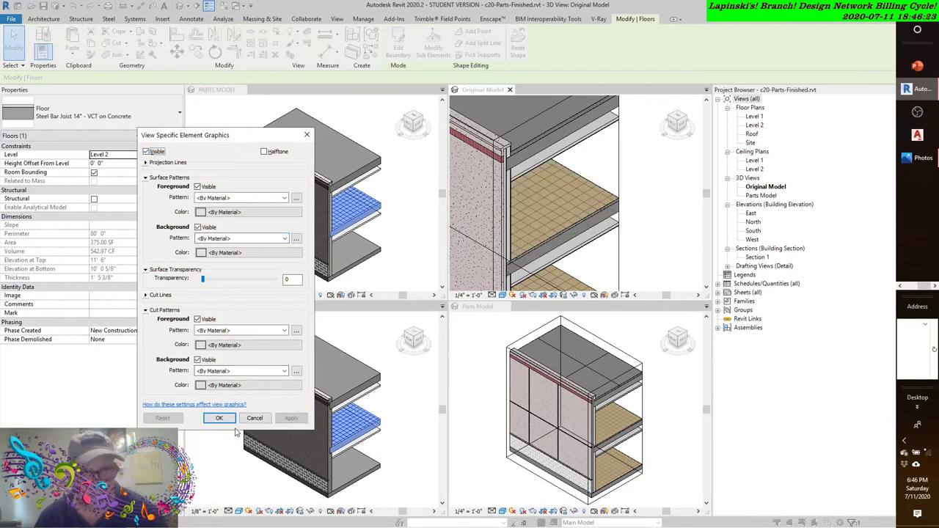
Expand the floor's projection line and cut line override settings, and apply the element override with overall visibility off.
click(145, 162)
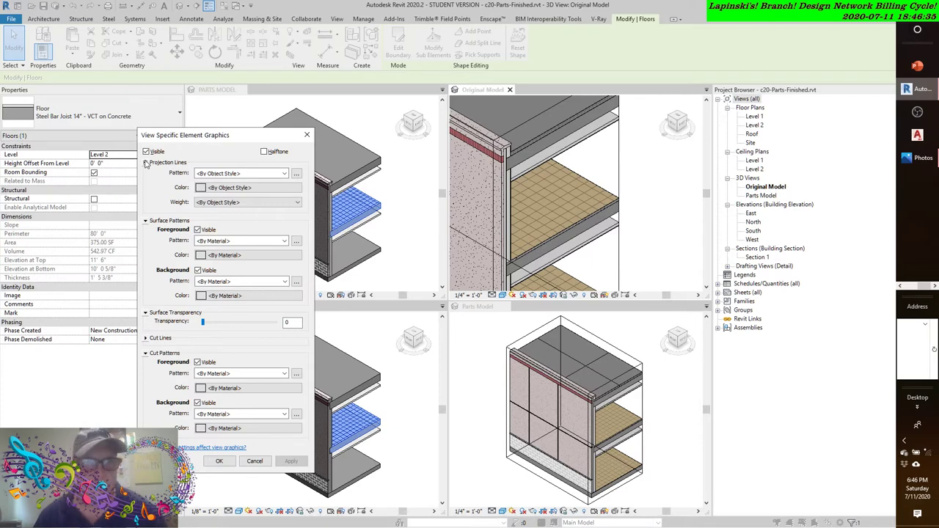
click(146, 338)
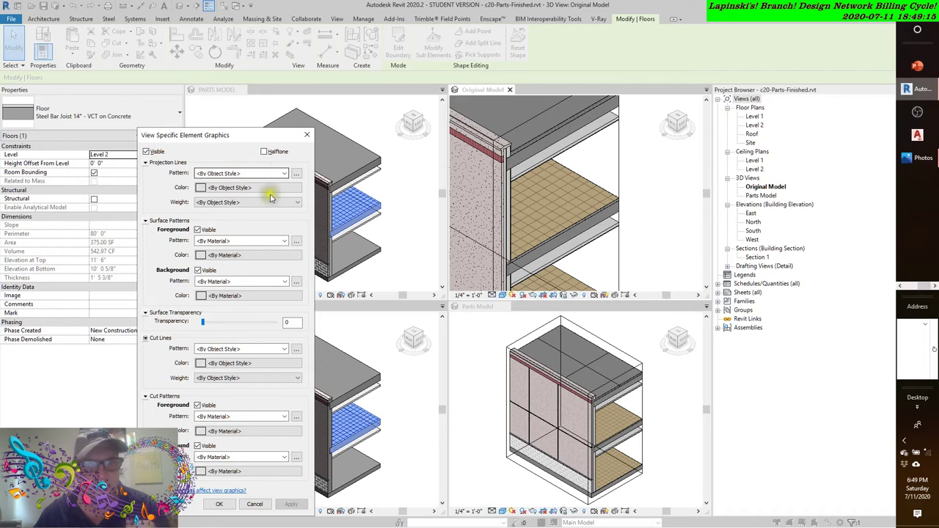
click(146, 151)
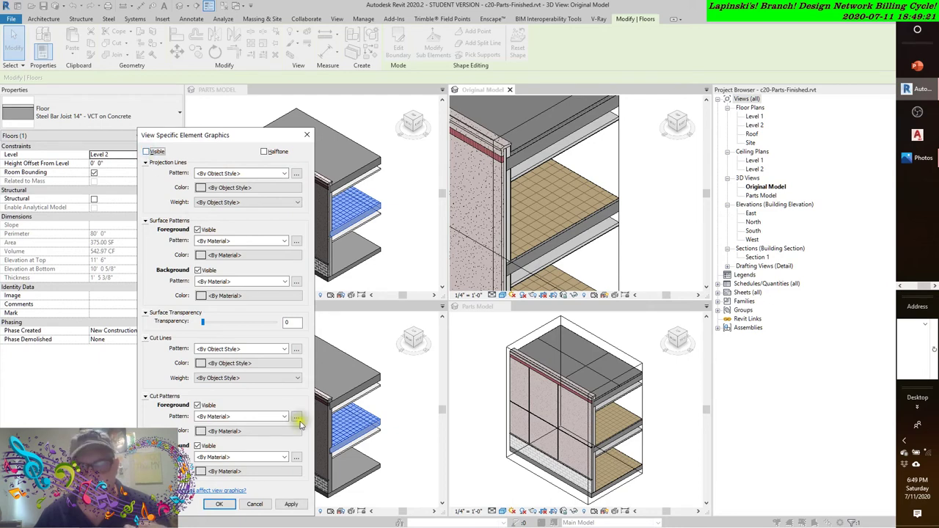
click(291, 504)
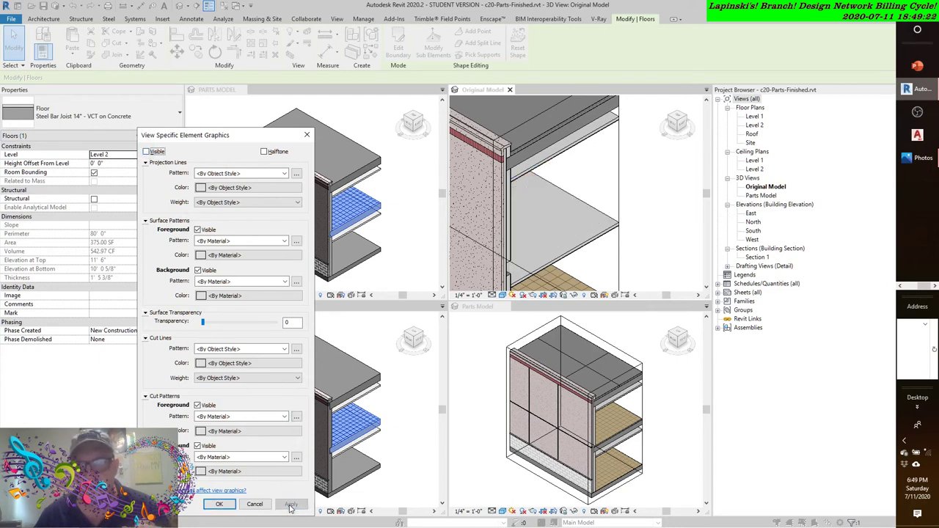
Restore the floor element's overall visibility with its surface foreground pattern shown, apply it, and close the element overrides.
click(146, 151)
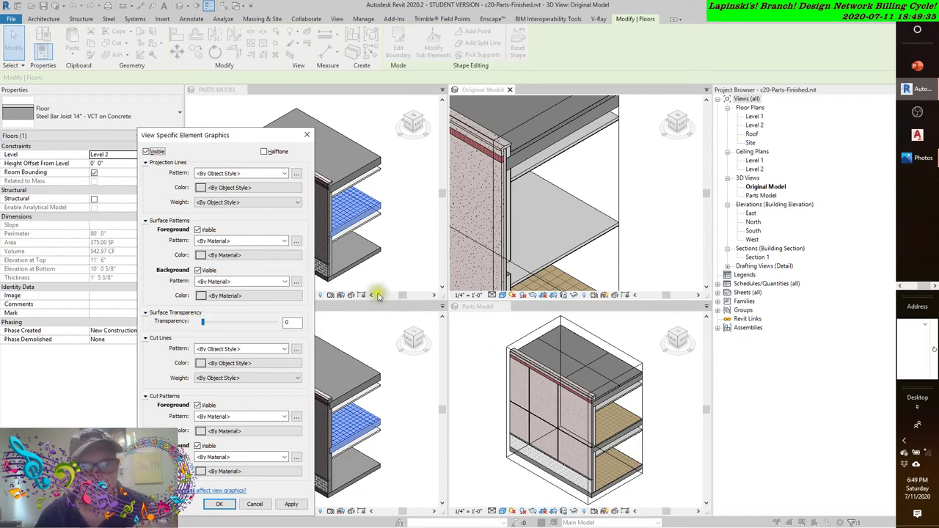
click(199, 230)
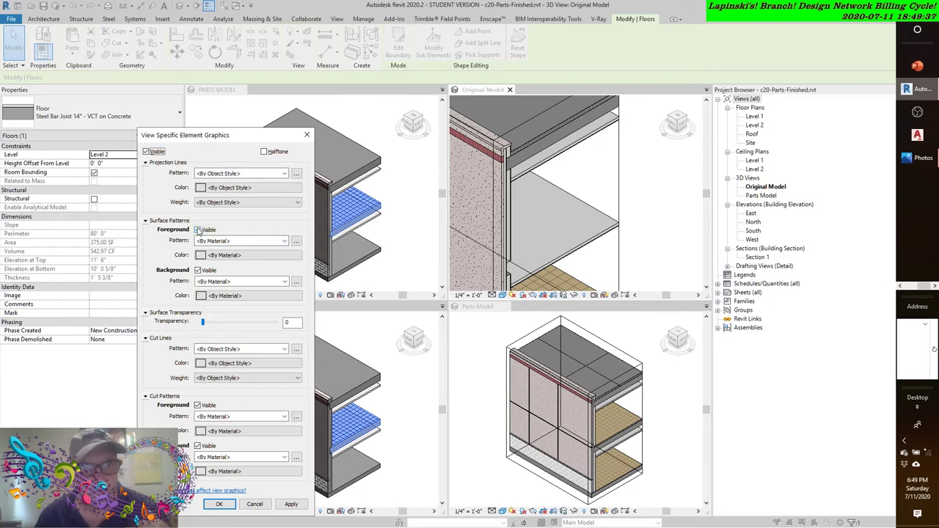
click(198, 230)
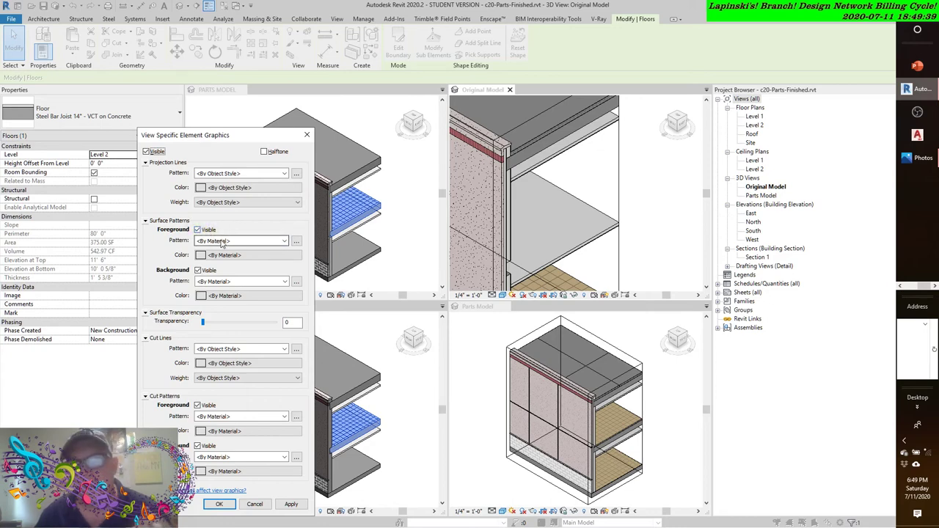
click(292, 504)
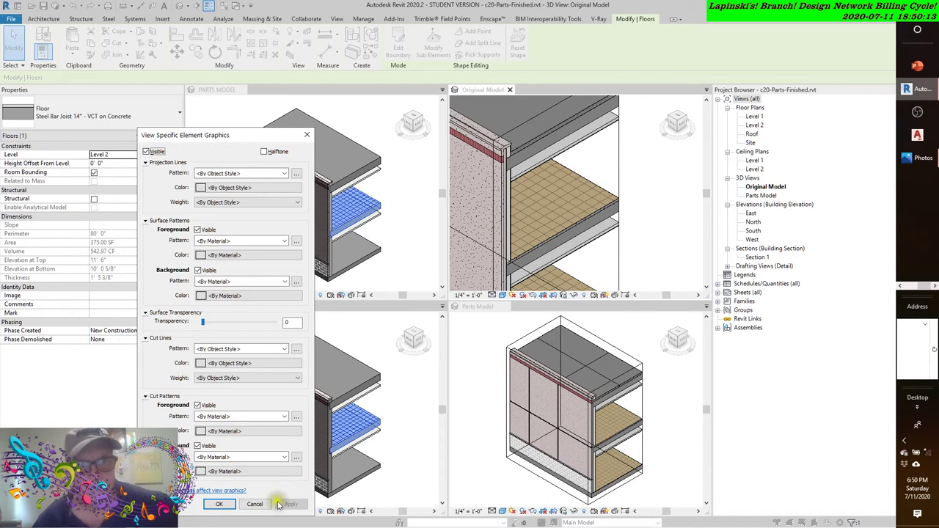
click(267, 505)
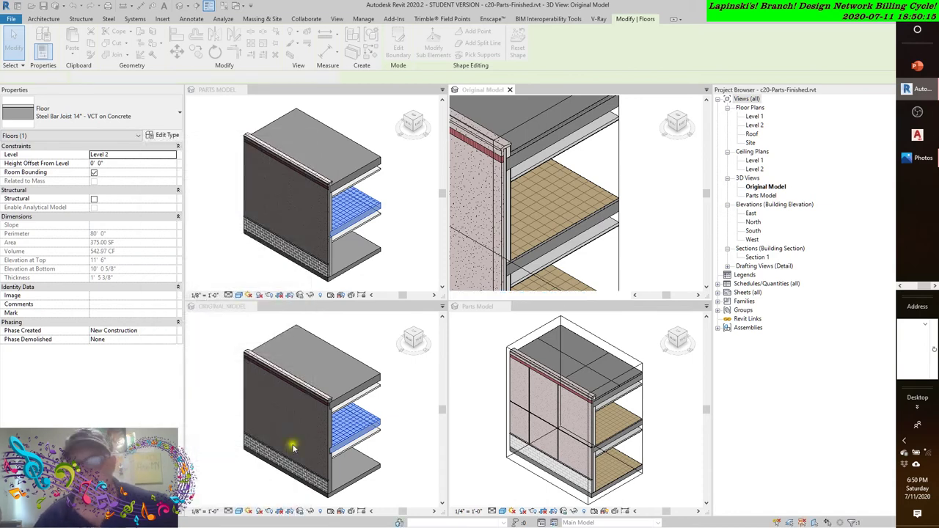
Apply a by-category graphics override that makes floors not visible in the Original Model view, and reapply the category as visible.
right_click(605, 203)
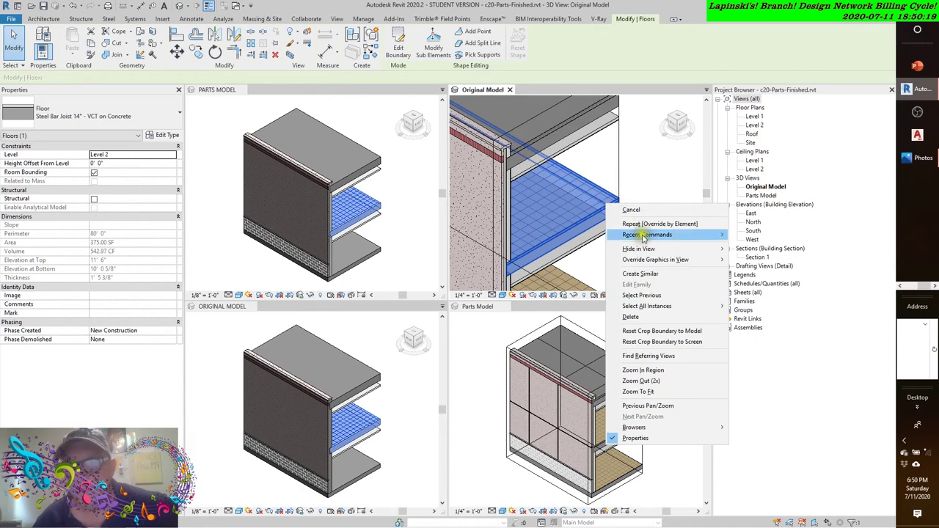
mouse_move(643, 262)
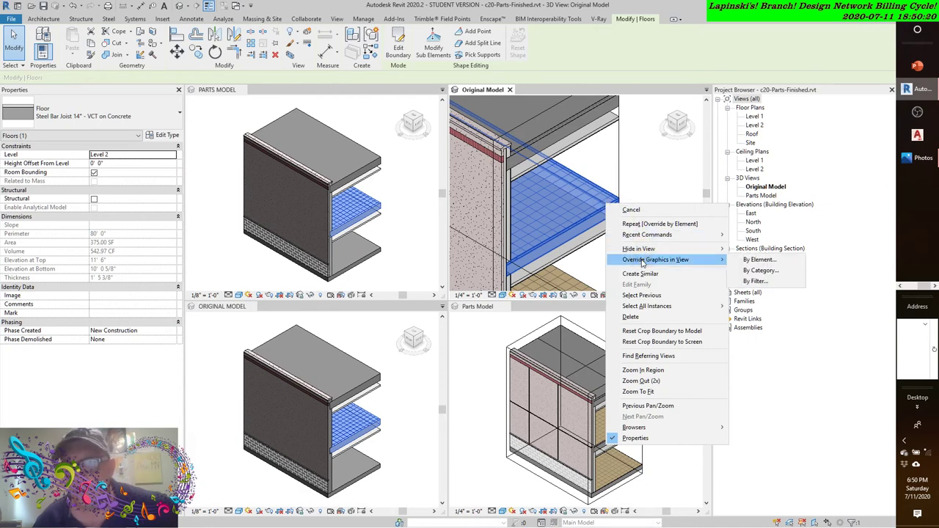
click(759, 271)
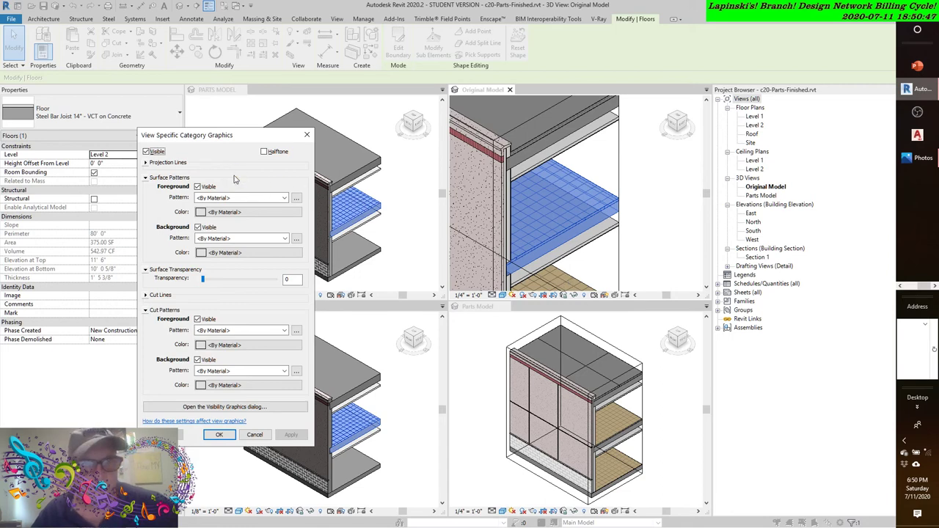
click(146, 151)
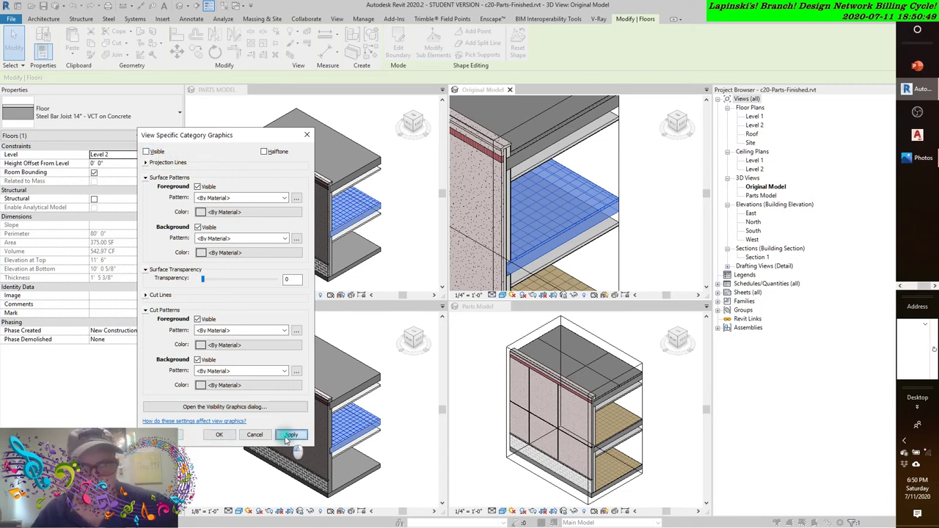
click(290, 435)
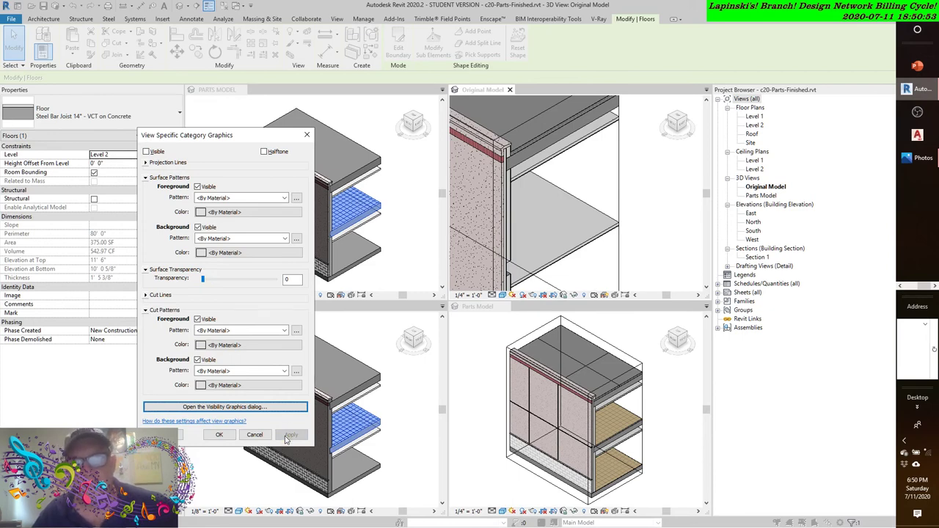
click(146, 152)
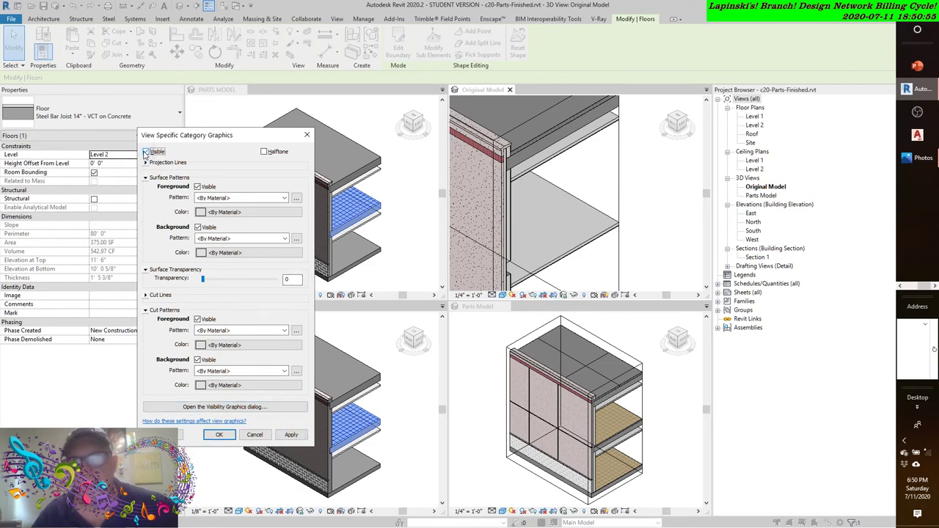
click(290, 435)
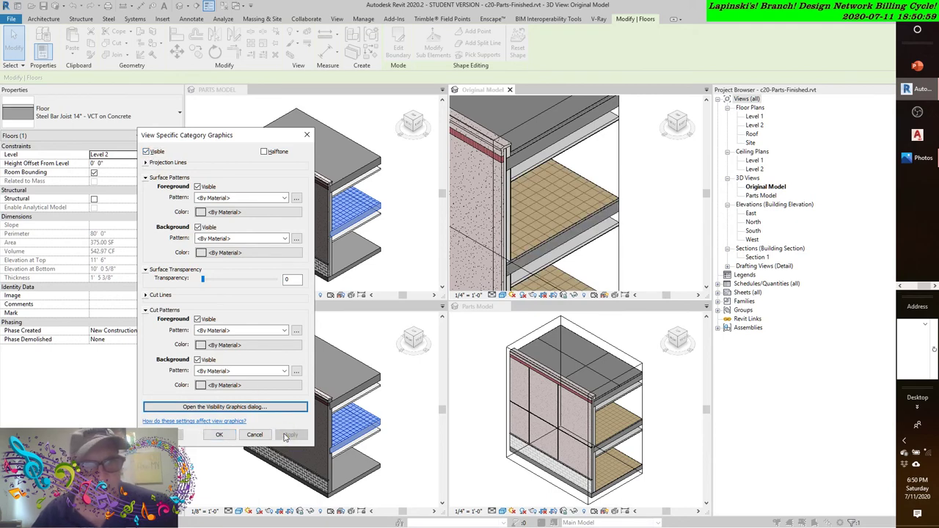
Apply the floor category override with the surface foreground pattern not visible, cancel the category graphics dialog, and clear the selection.
click(211, 199)
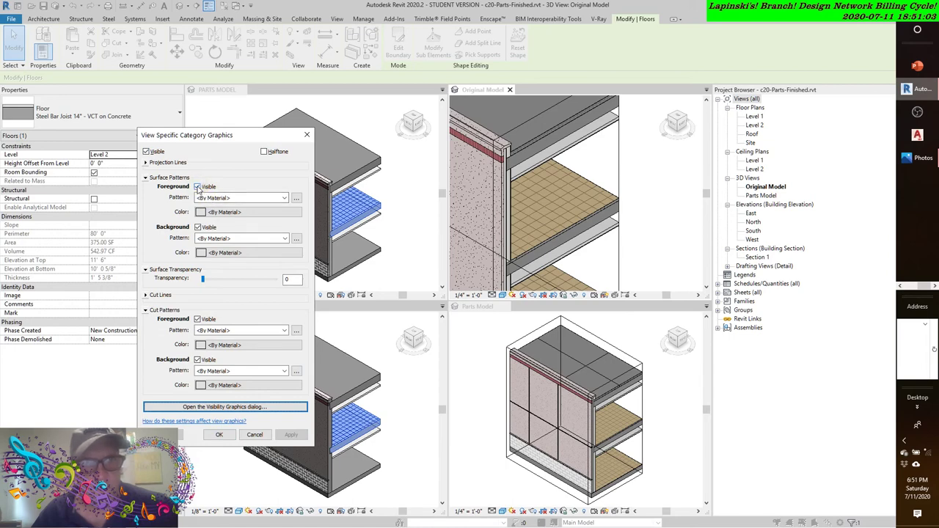
click(202, 188)
click(286, 435)
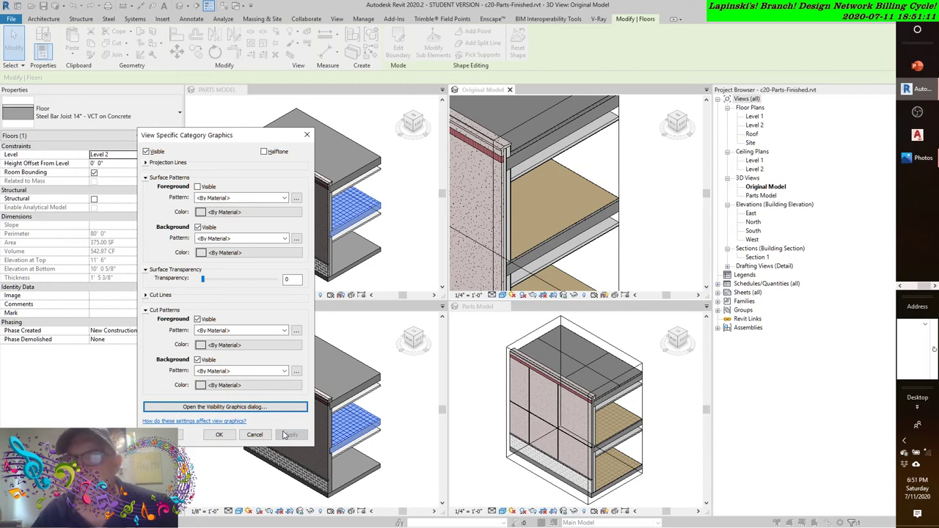
click(255, 435)
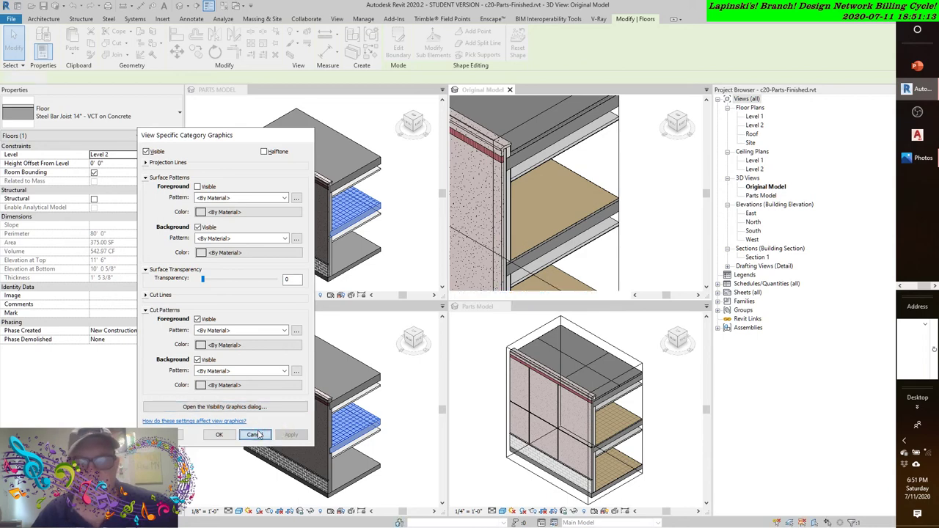
click(650, 219)
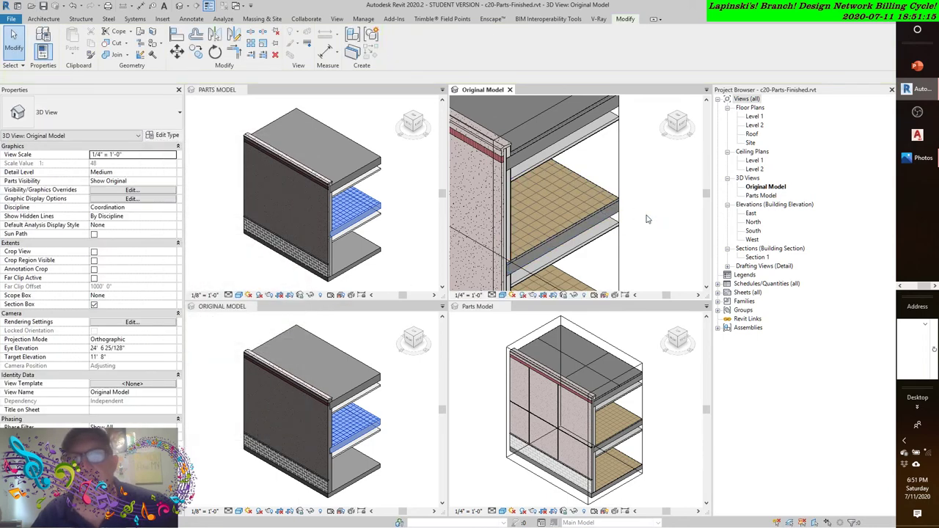
Apply a by-element override to the Level 2 floor with its surface foreground pattern not visible, and cancel the element graphics dialog.
click(588, 195)
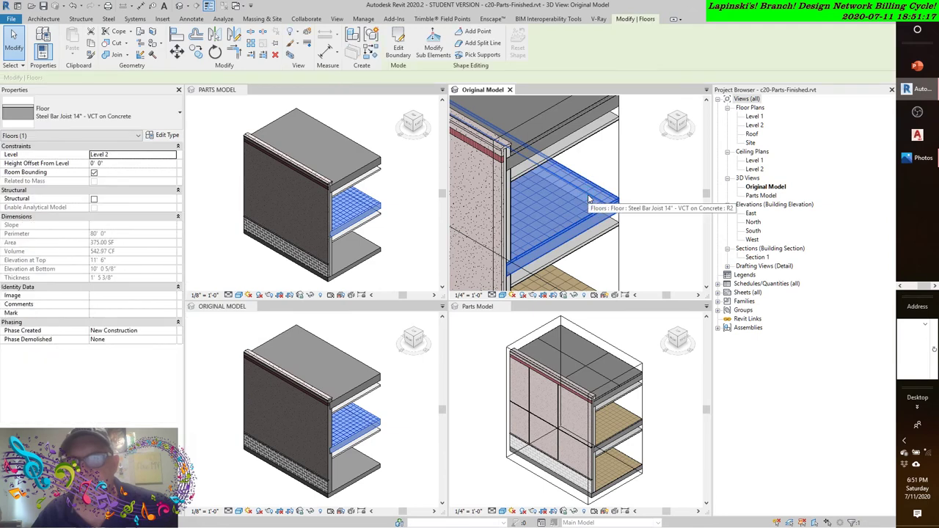
right_click(588, 196)
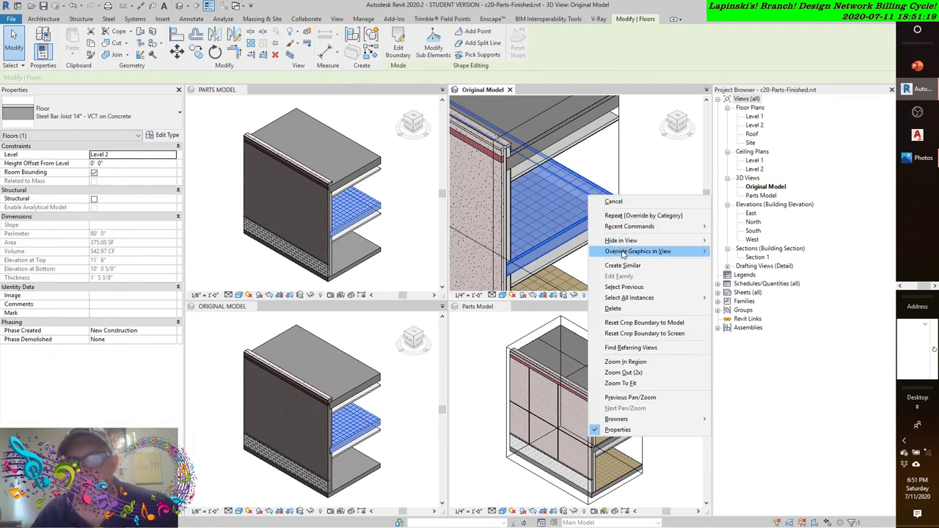
mouse_move(622, 252)
click(736, 252)
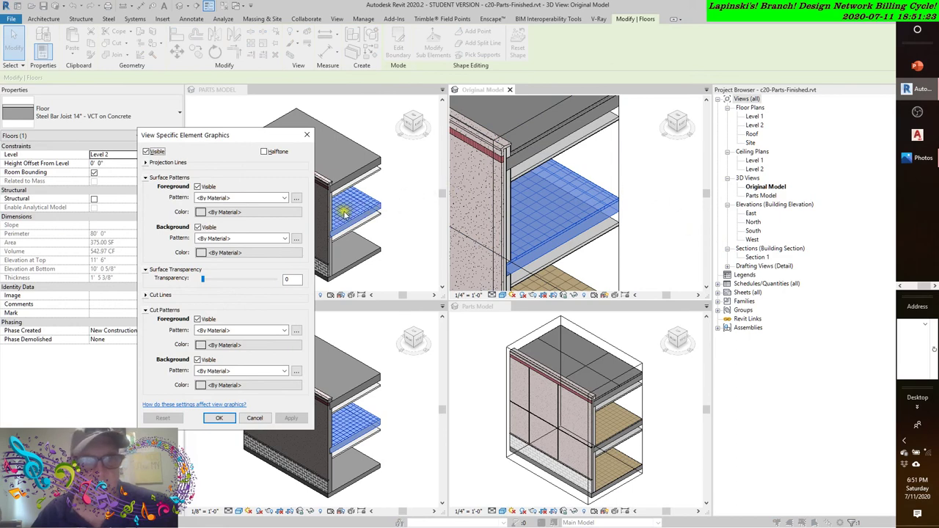
click(197, 187)
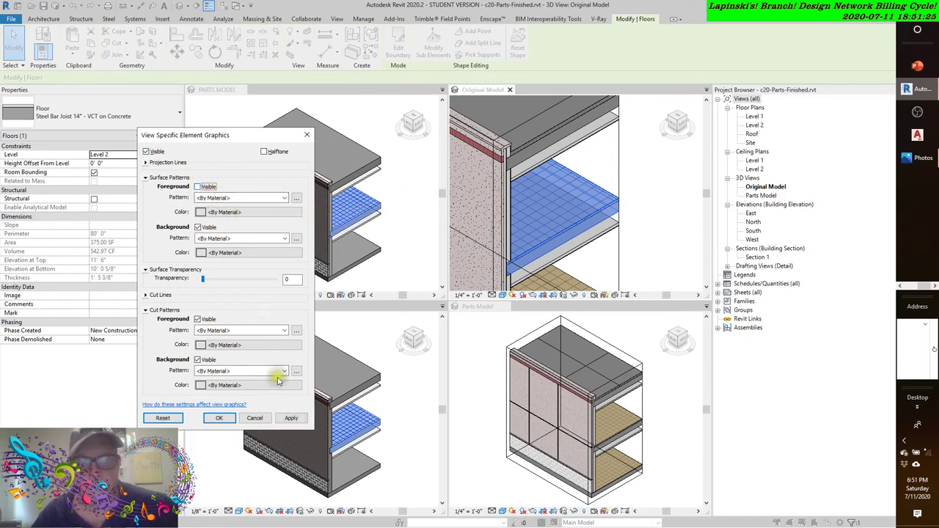
click(291, 417)
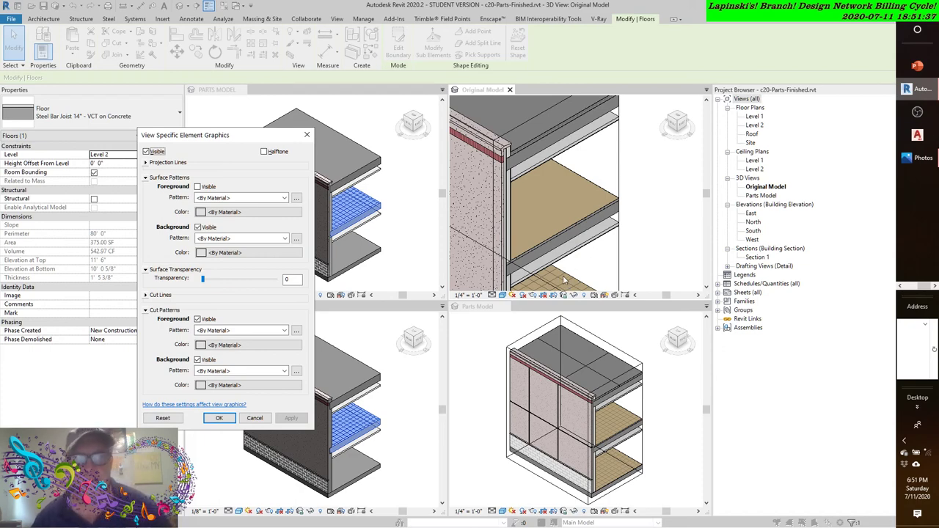
click(254, 418)
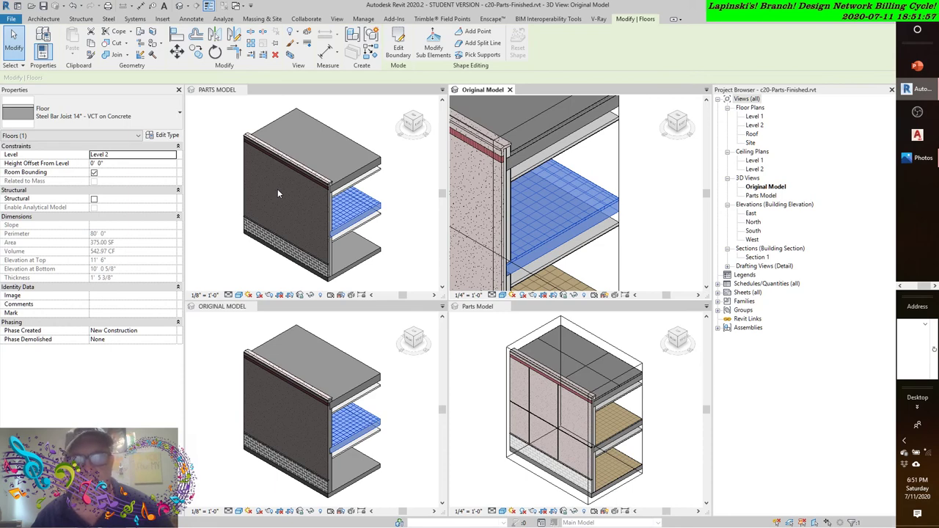
click(905, 286)
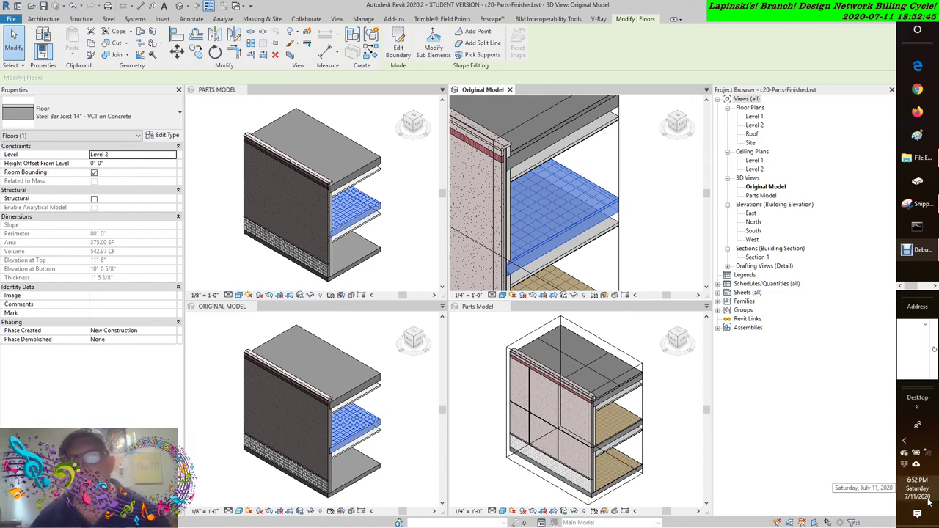
click(920, 250)
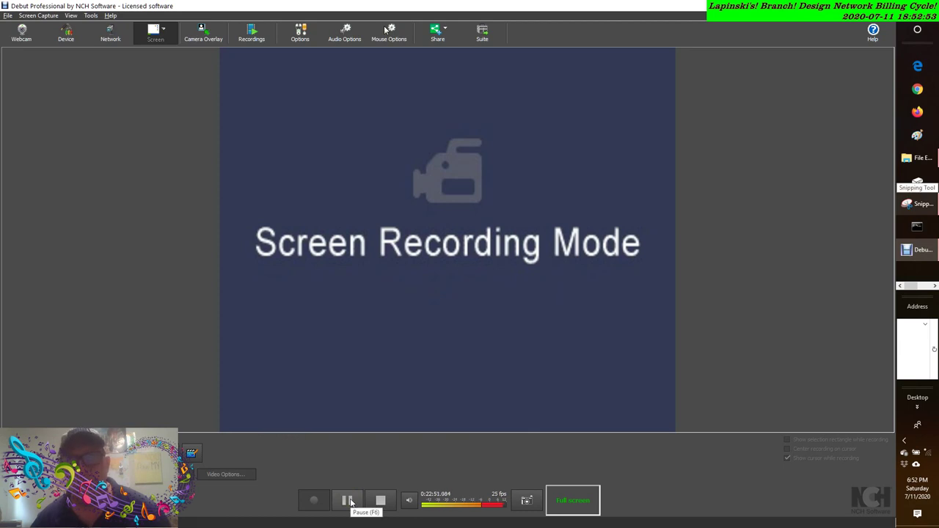